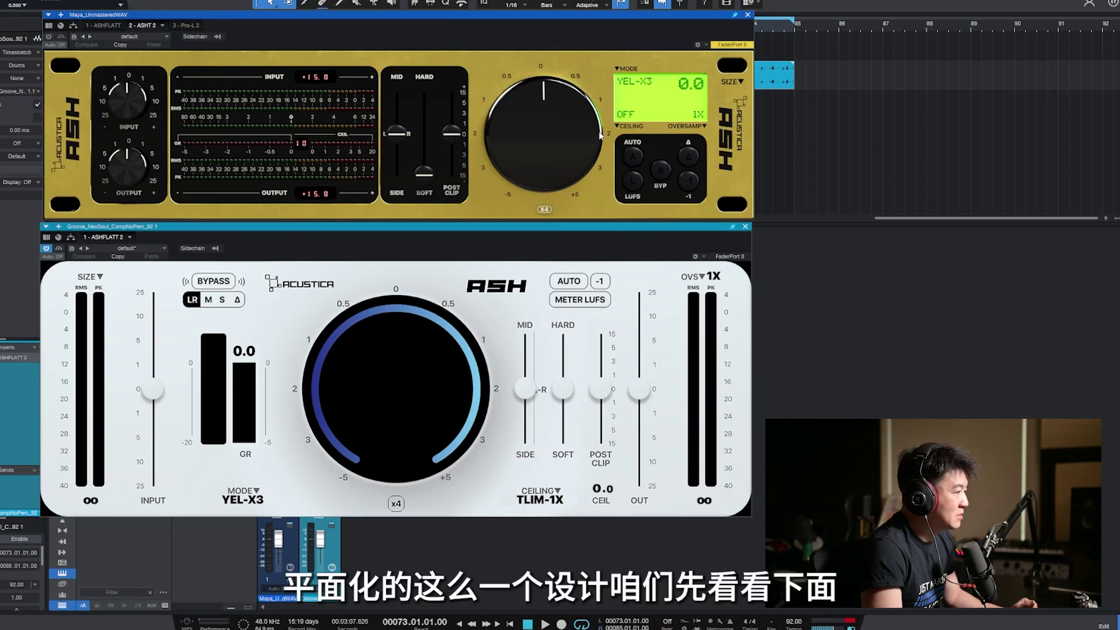
# - Close the Maya_Unmastered track's plugin window and view the interface size options of the drum track's ASH plugin
pyautogui.click(748, 15)
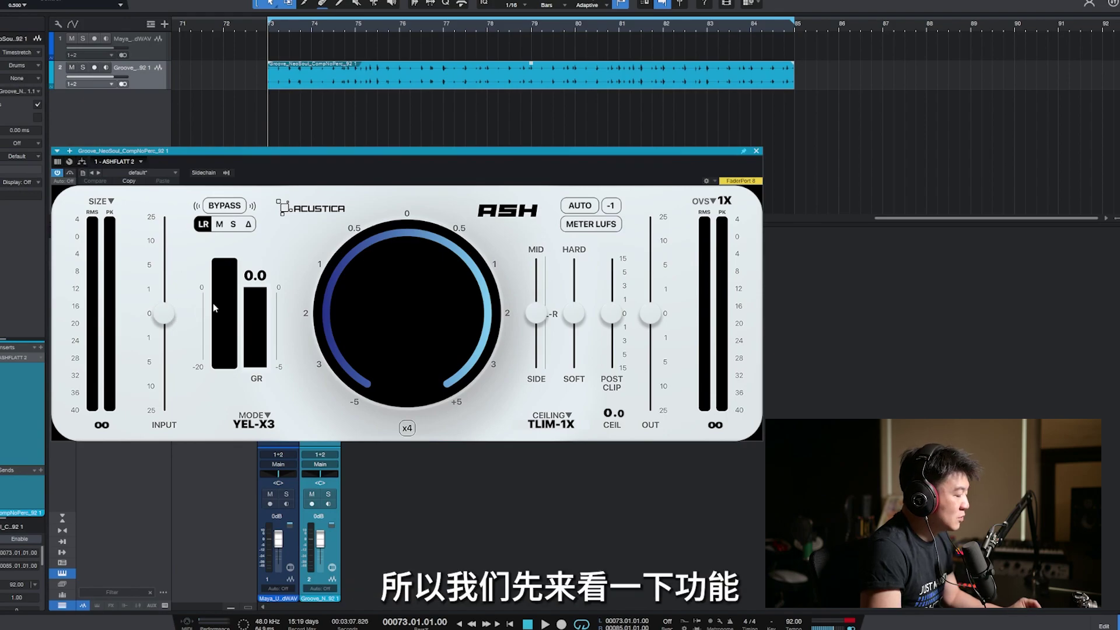
pyautogui.click(102, 201)
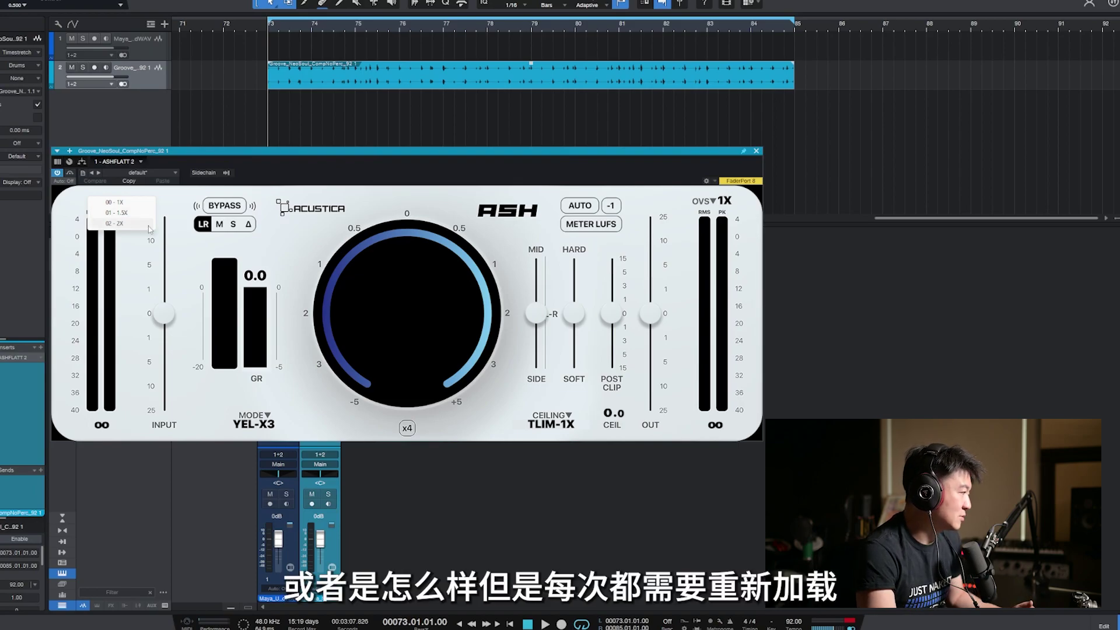
pyautogui.click(94, 214)
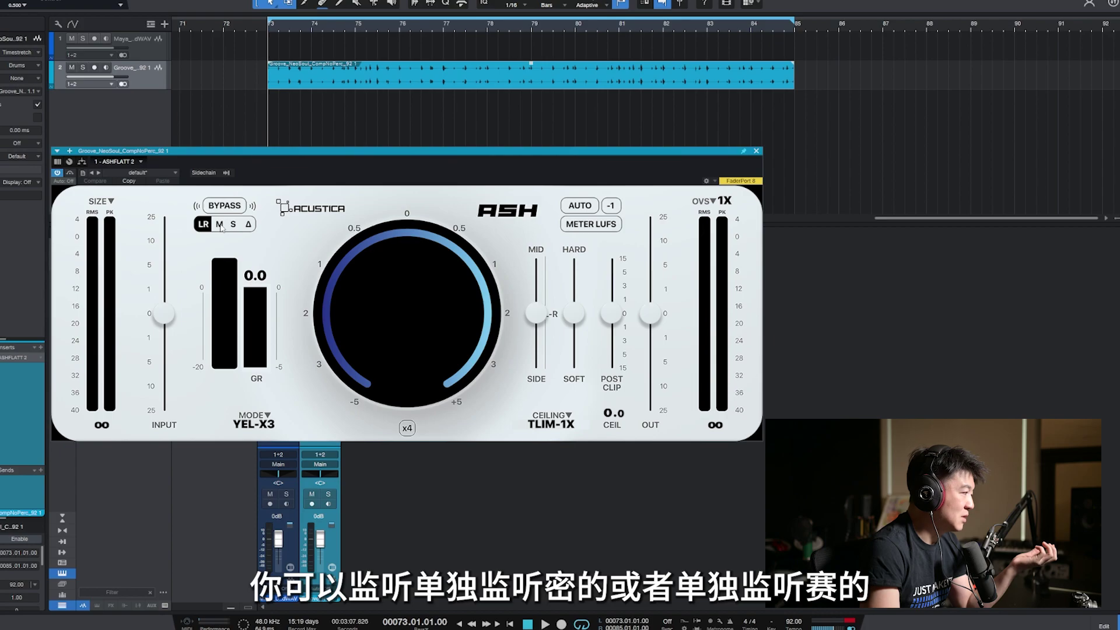
# - Switch the monitoring to delta and back to LR, and look through the available clipping modes
pyautogui.click(247, 225)
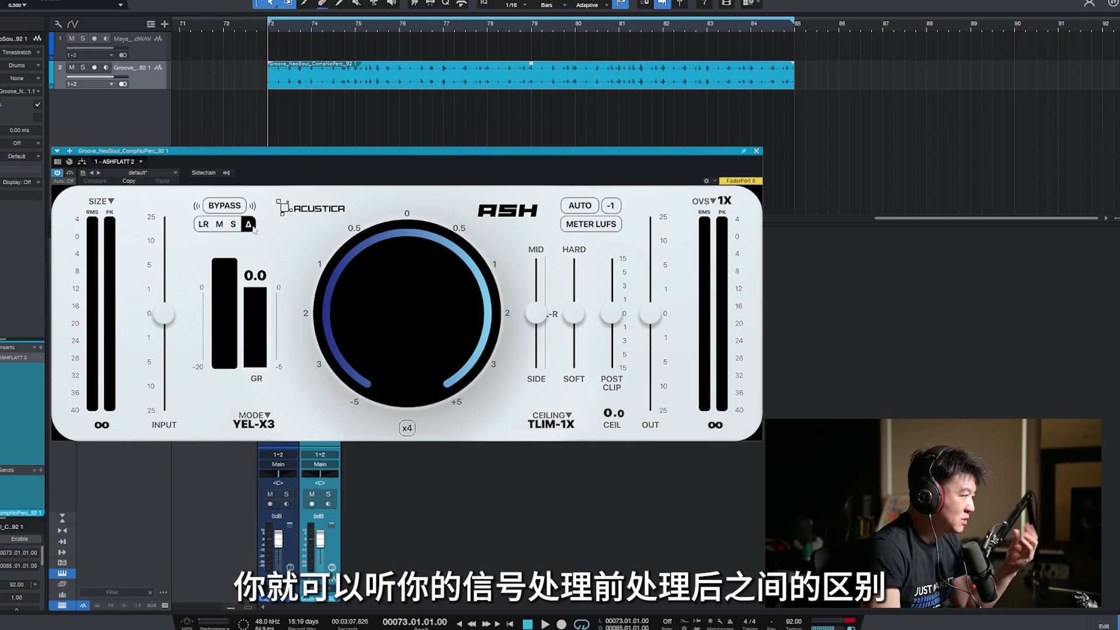
pyautogui.click(203, 224)
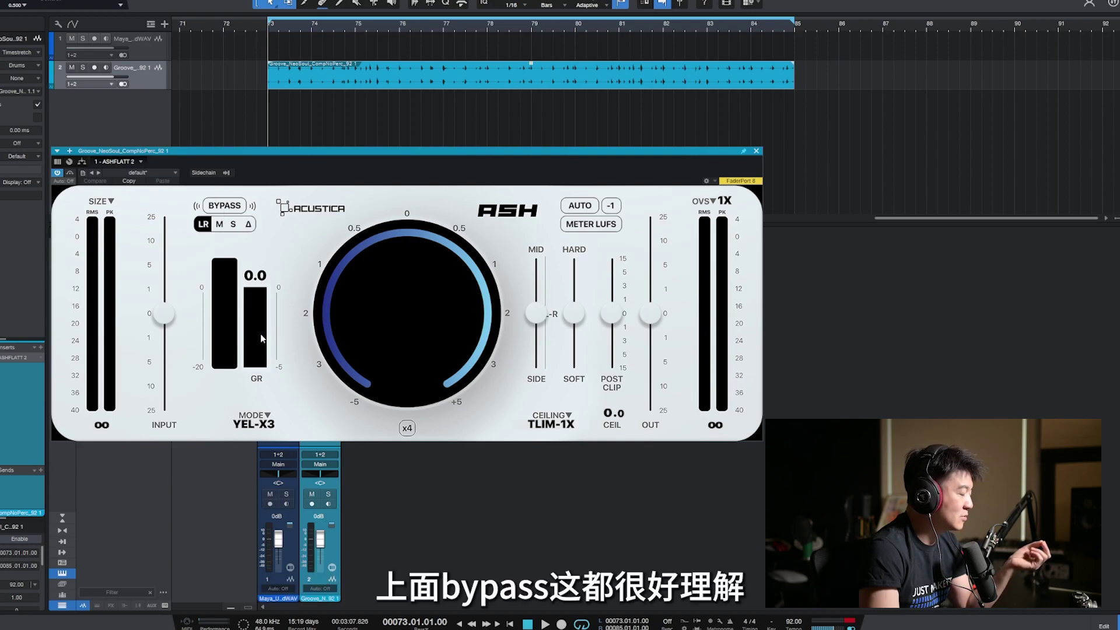
pyautogui.click(273, 419)
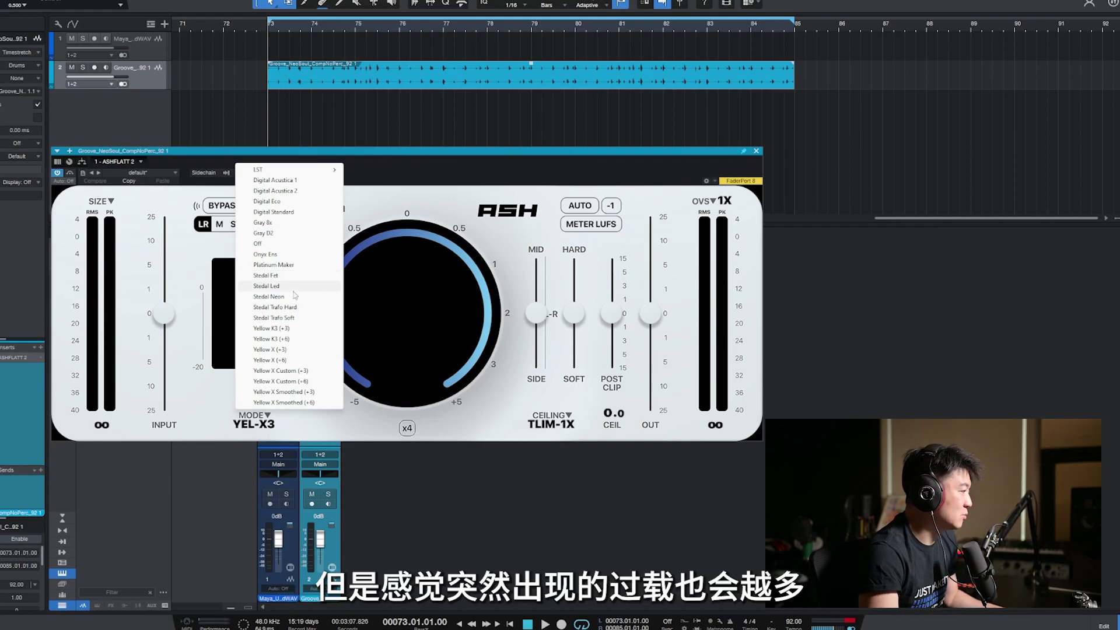
pyautogui.click(413, 331)
# - Set the large clipping knob to 0 and, with the drum loop playing, raise the input gain to just under 5
pyautogui.moveTo(407, 305); pyautogui.dragTo(395, 345)
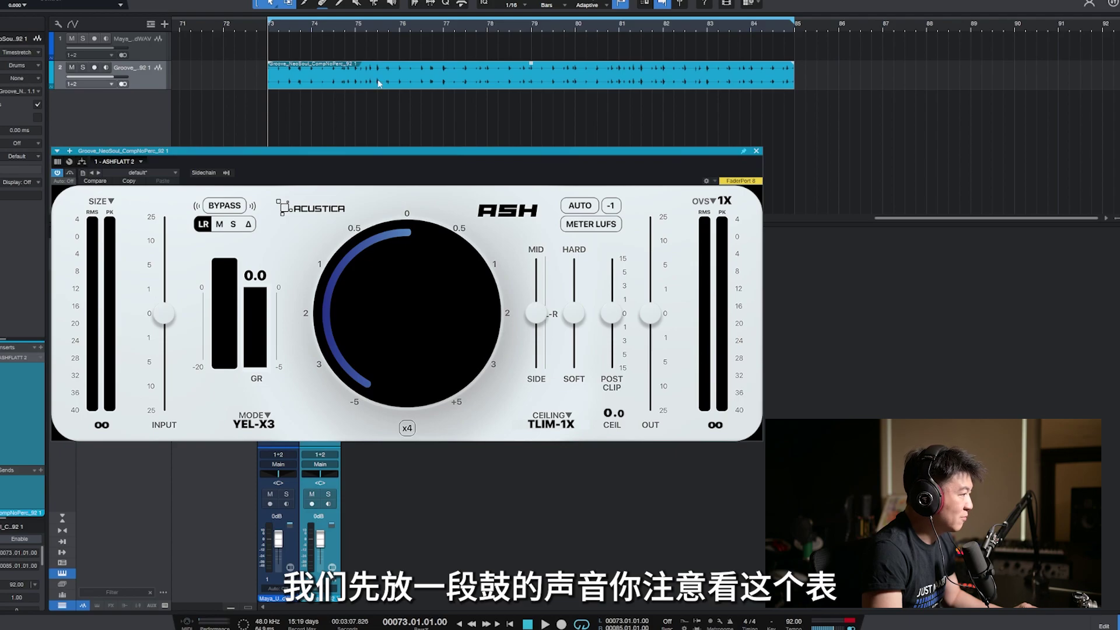
pyautogui.press('space')
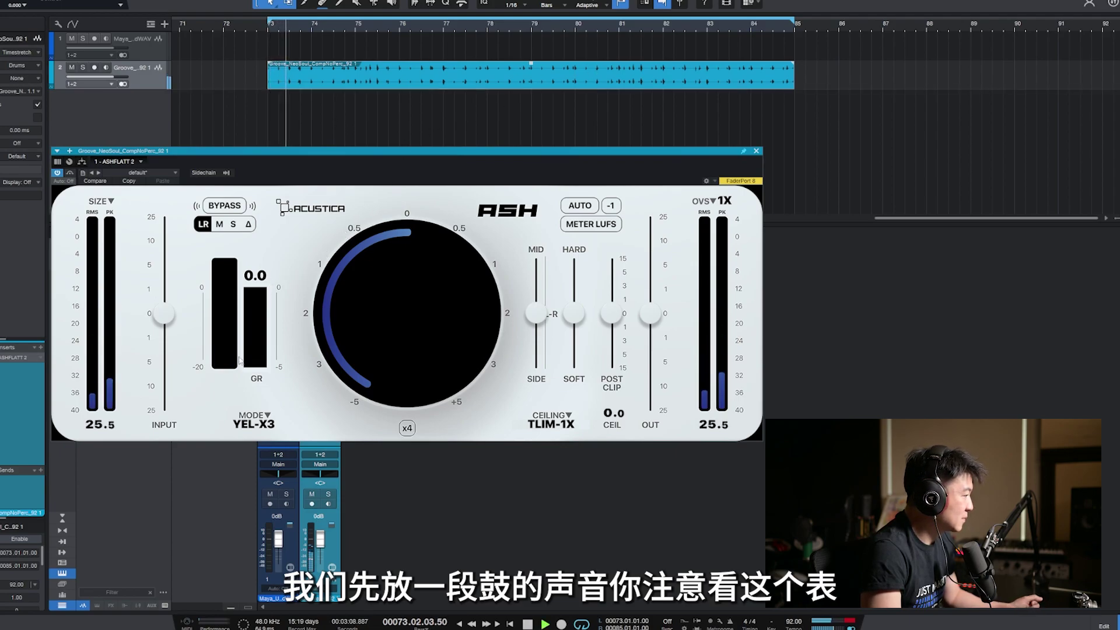
pyautogui.moveTo(164, 313); pyautogui.dragTo(165, 266)
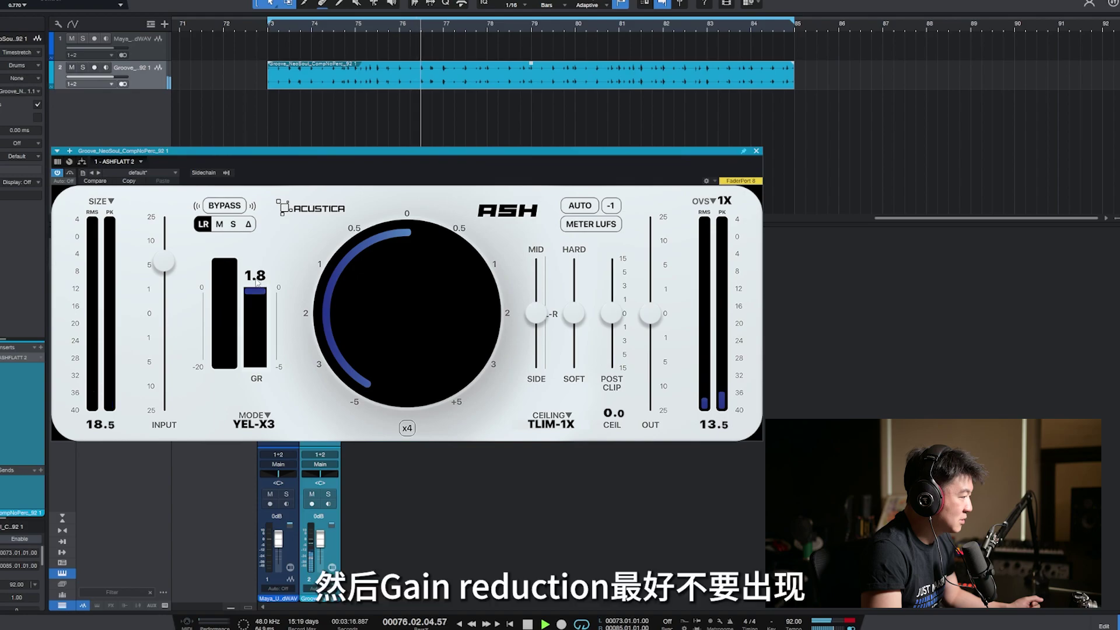
pyautogui.moveTo(165, 264); pyautogui.dragTo(166, 275)
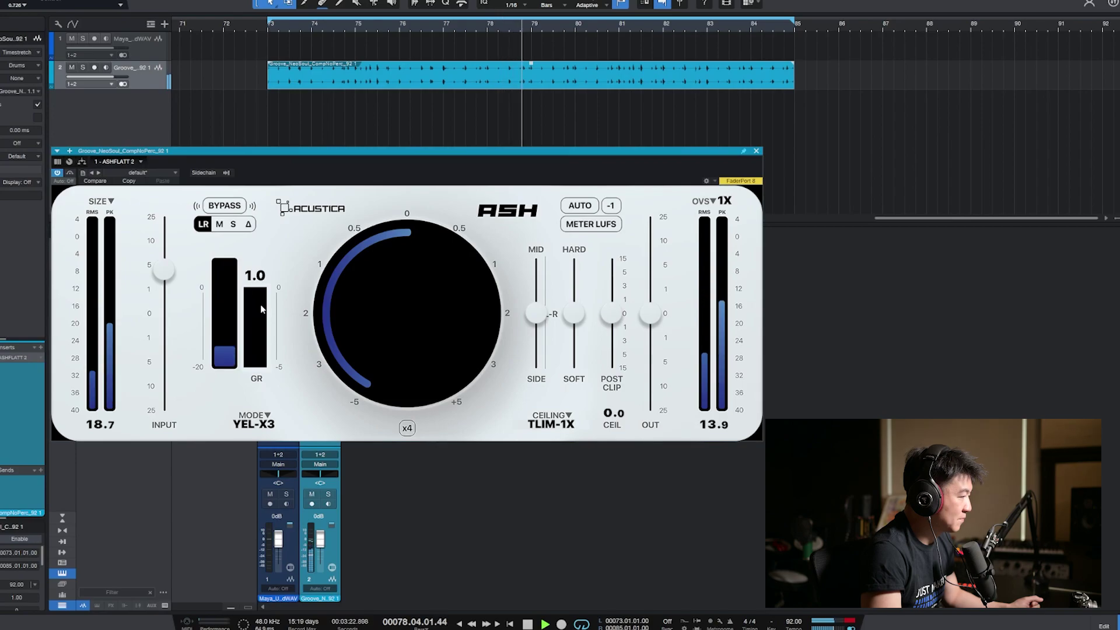
pyautogui.press('space')
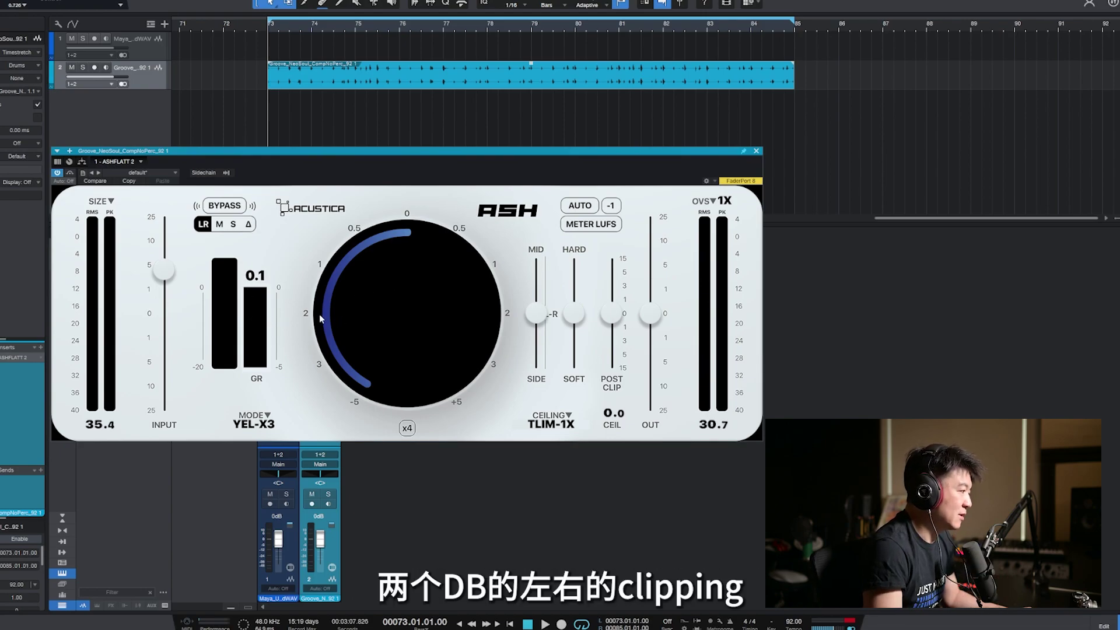
# - Play the drum loop, raise the clipping knob to about +2, and audition the x4 option on and off
pyautogui.press('space')
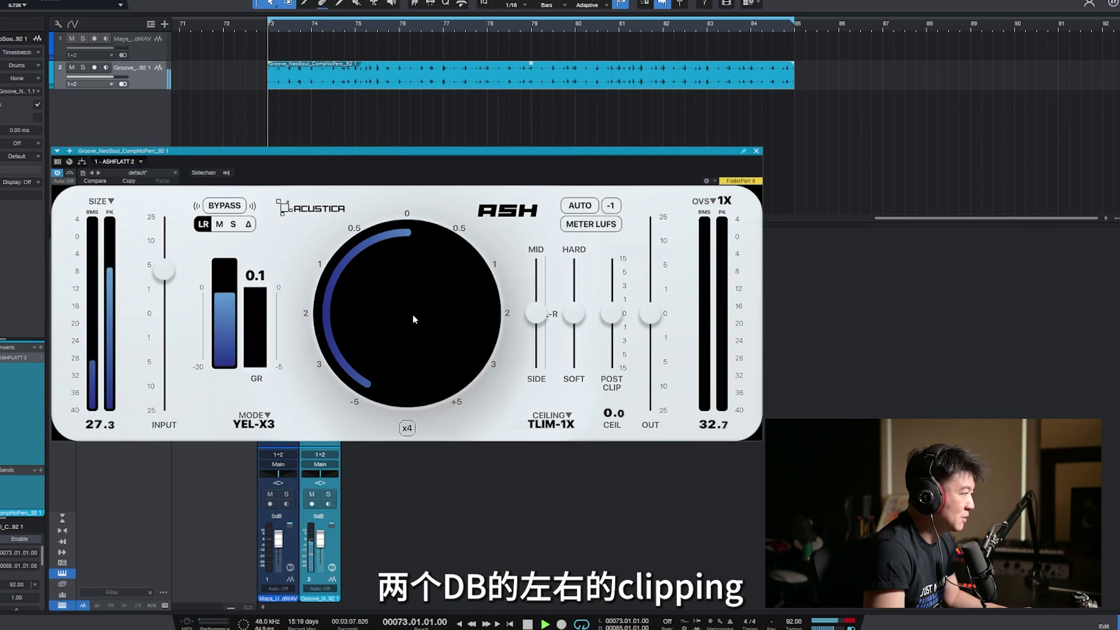
pyautogui.moveTo(407, 338); pyautogui.dragTo(408, 311)
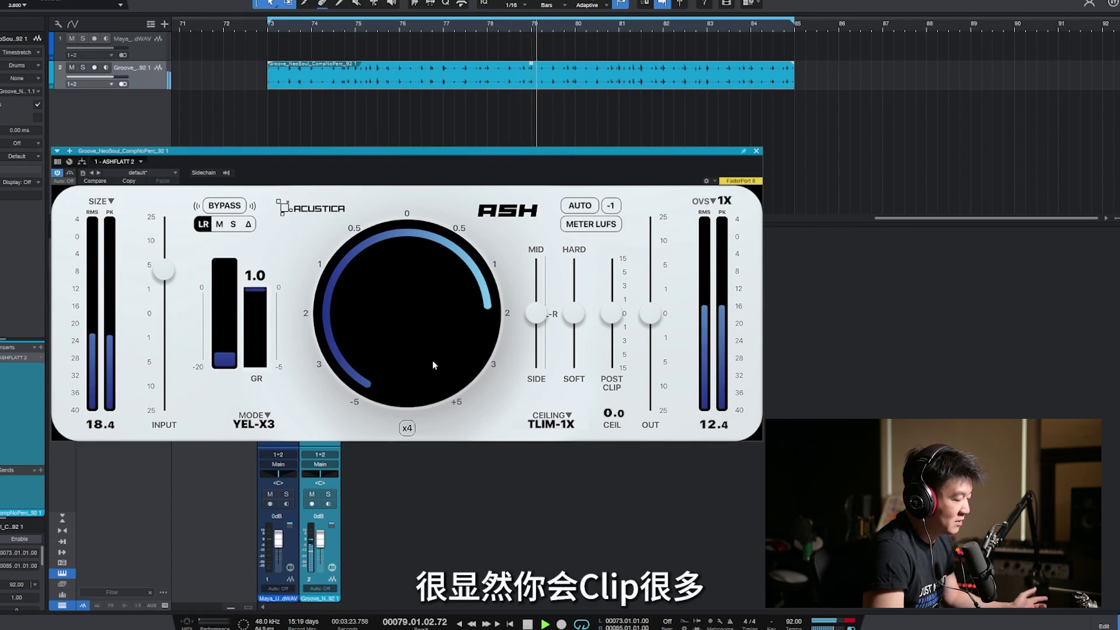
pyautogui.click(408, 429)
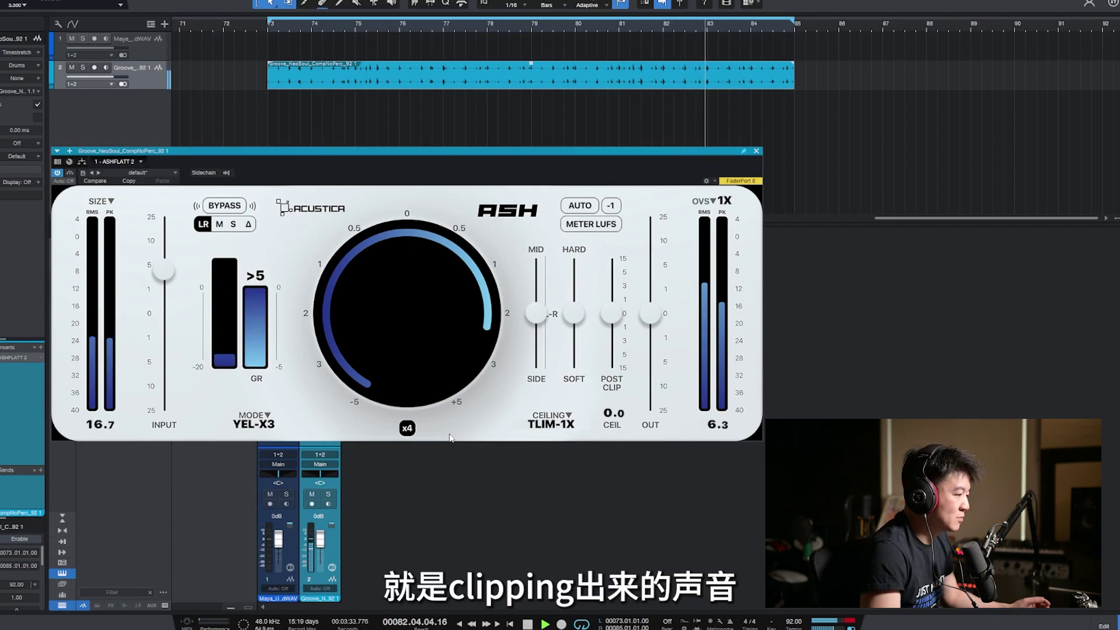
pyautogui.click(407, 429)
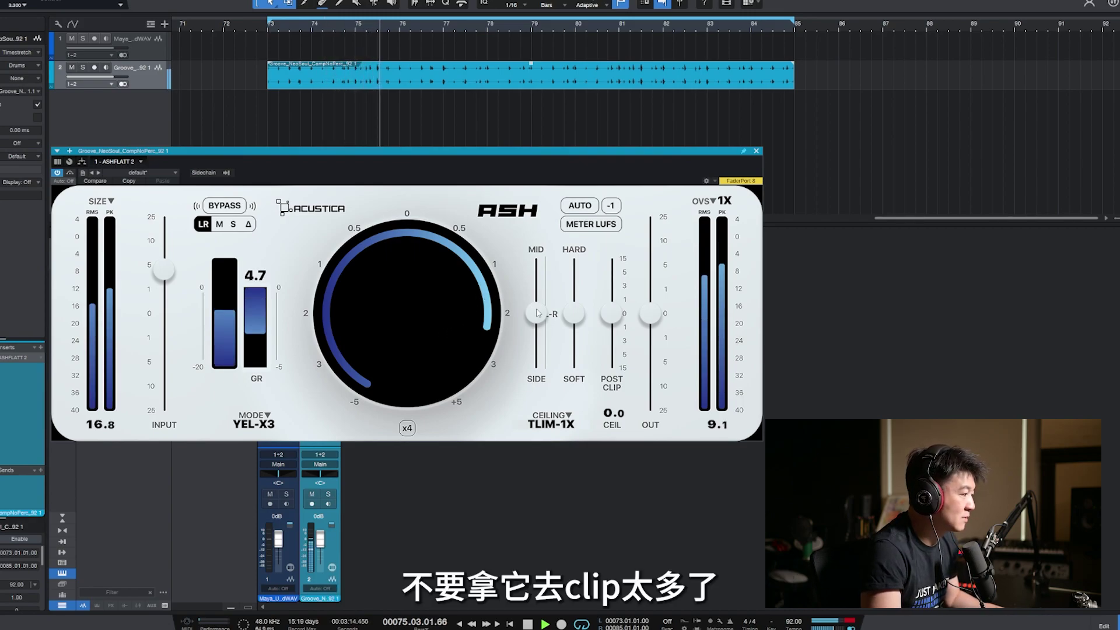
pyautogui.press('space')
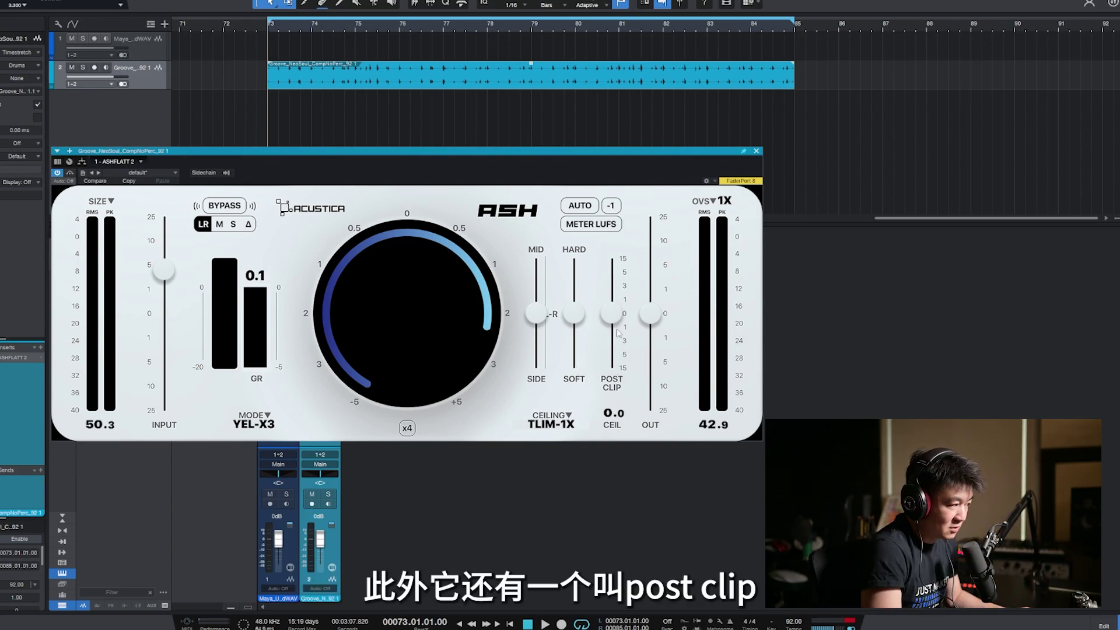
# - Set the ceiling mode to Transparent Limiter + True Peak at 8X
pyautogui.click(562, 419)
pyautogui.click(563, 420)
pyautogui.click(564, 421)
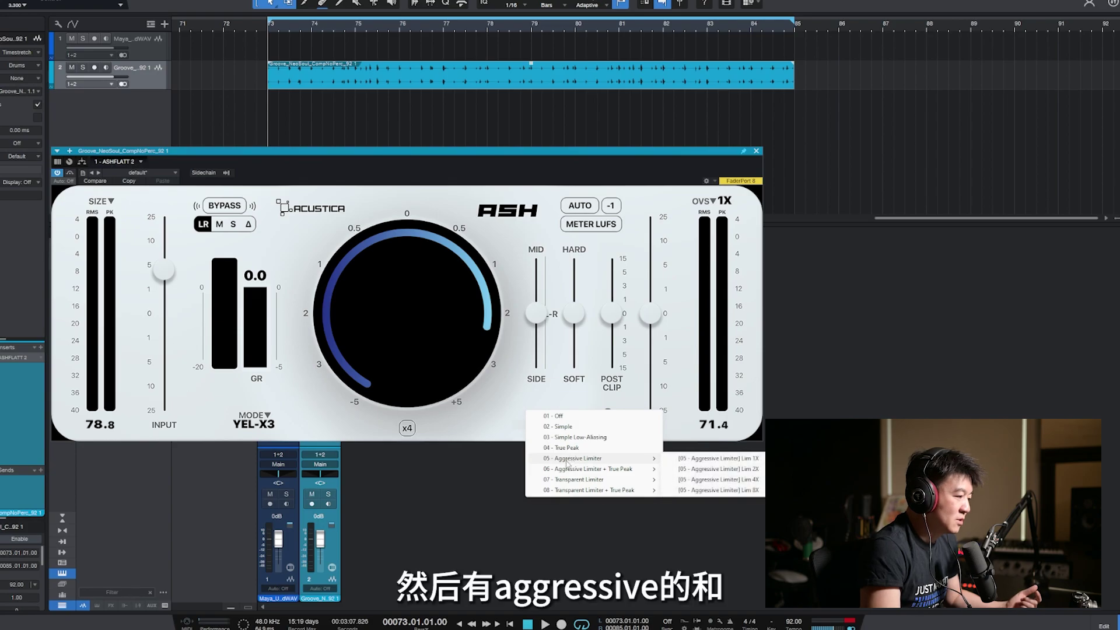
pyautogui.moveTo(576, 482)
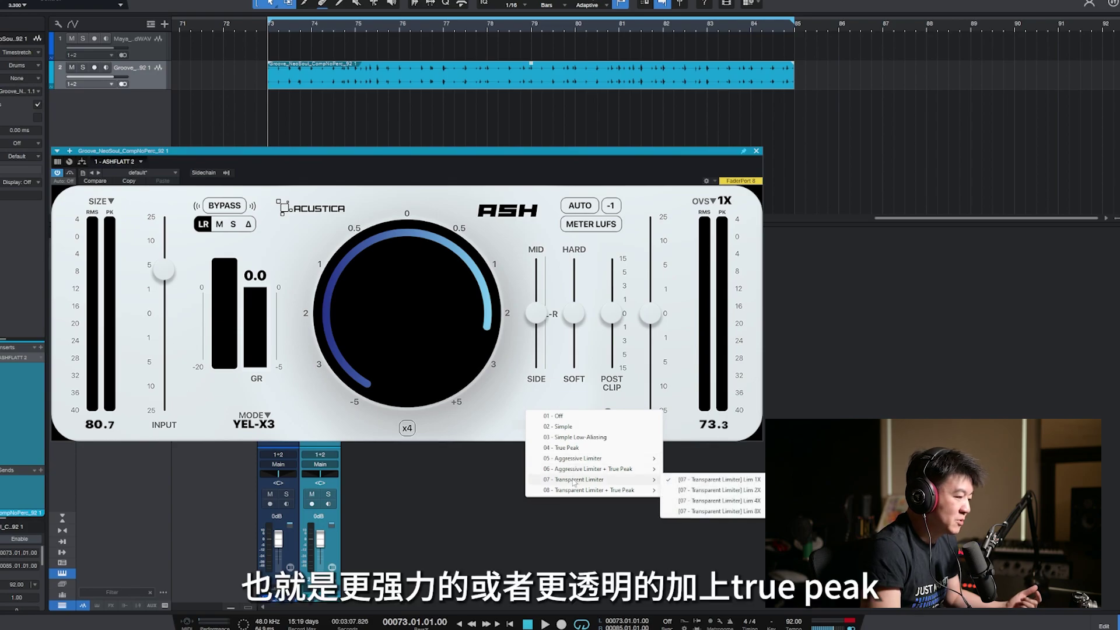
pyautogui.moveTo(579, 461)
pyautogui.moveTo(615, 475)
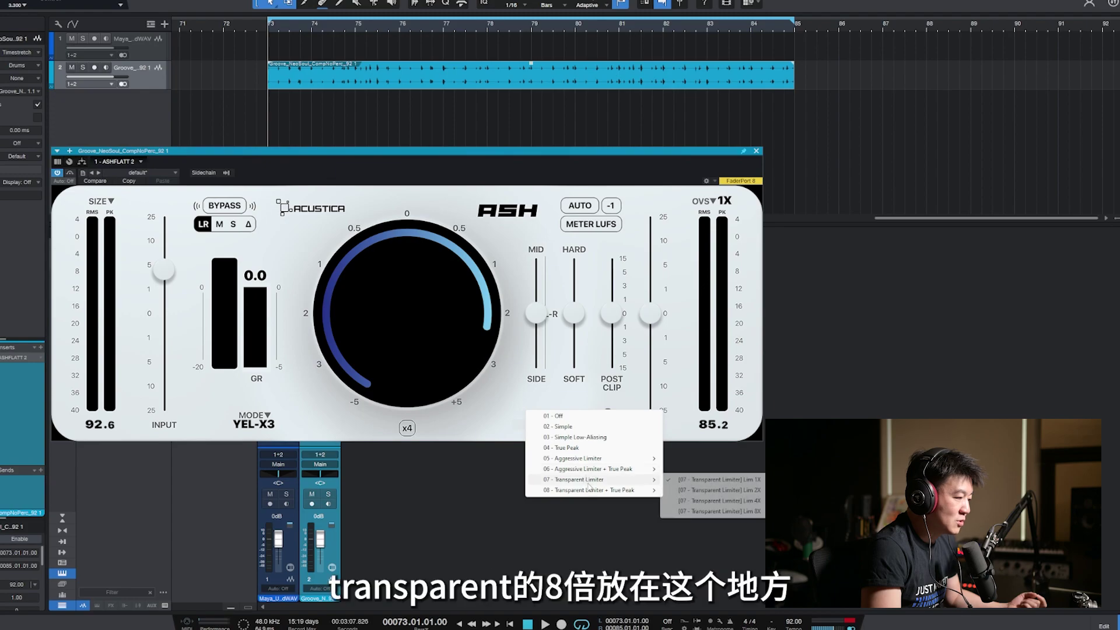
pyautogui.click(759, 521)
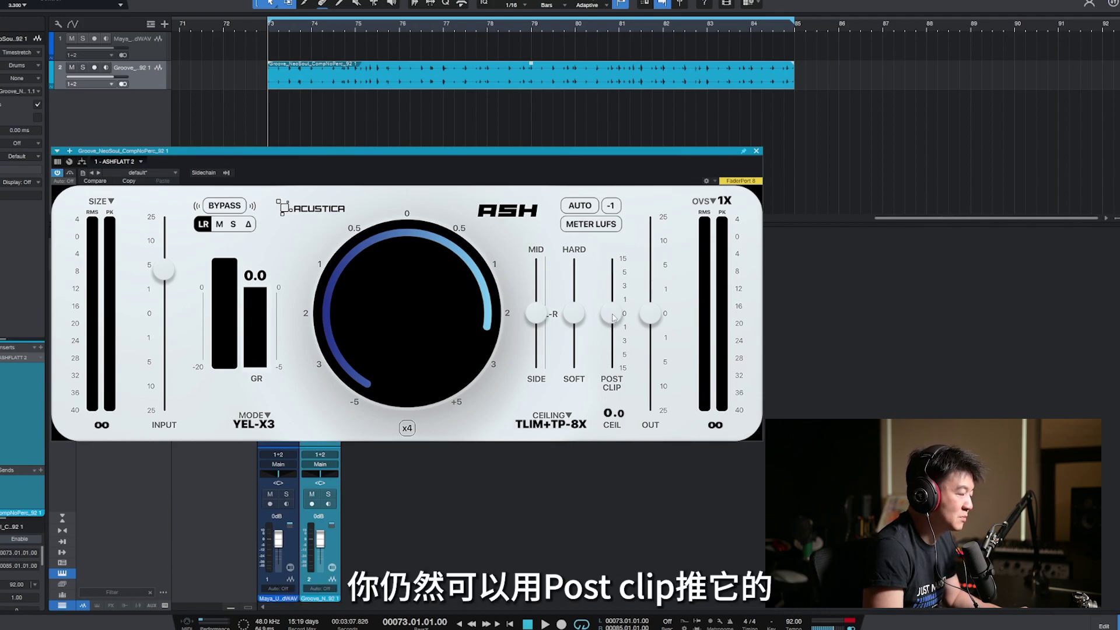
# - Raise the post clip gain to about 3 during playback and compare the processed drums with the bypassed signal
pyautogui.press('space')
pyautogui.moveTo(614, 317); pyautogui.dragTo(619, 288)
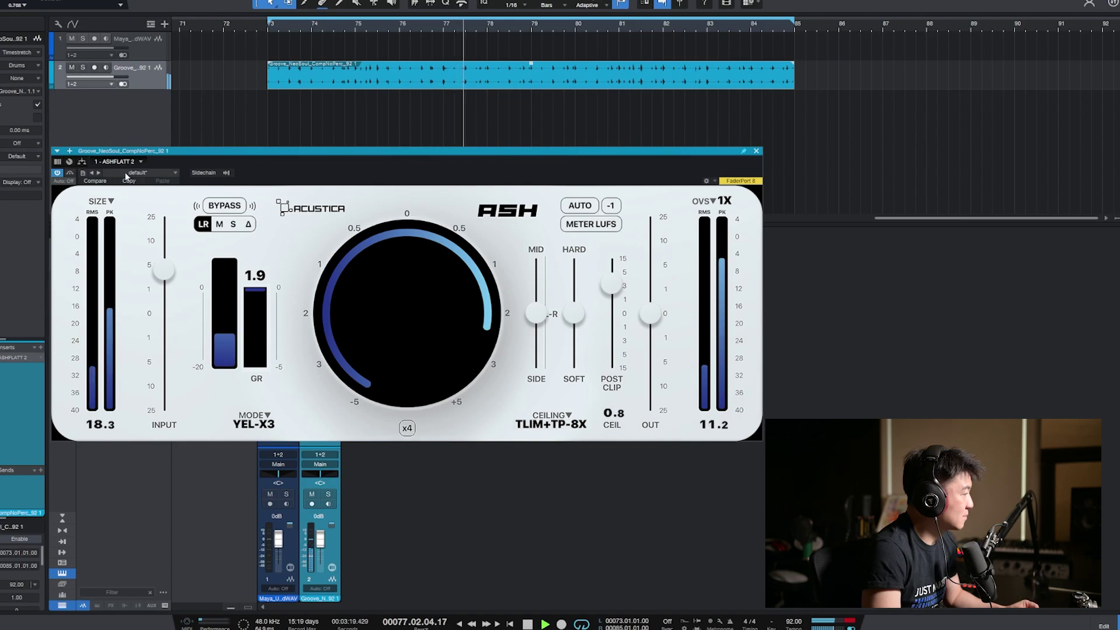
pyautogui.click(237, 207)
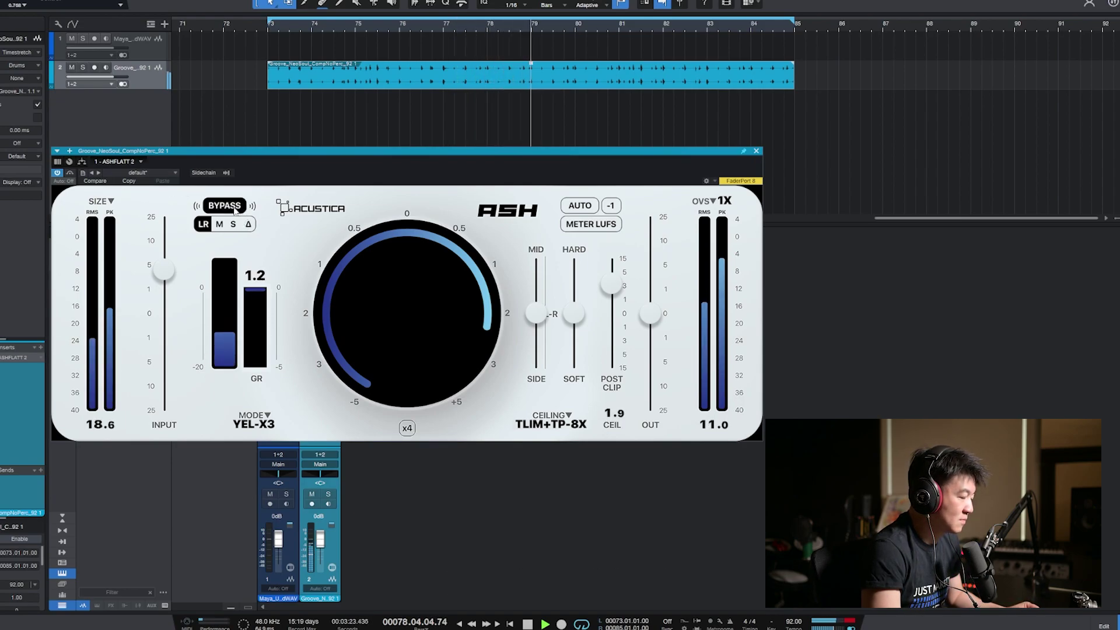
pyautogui.click(234, 209)
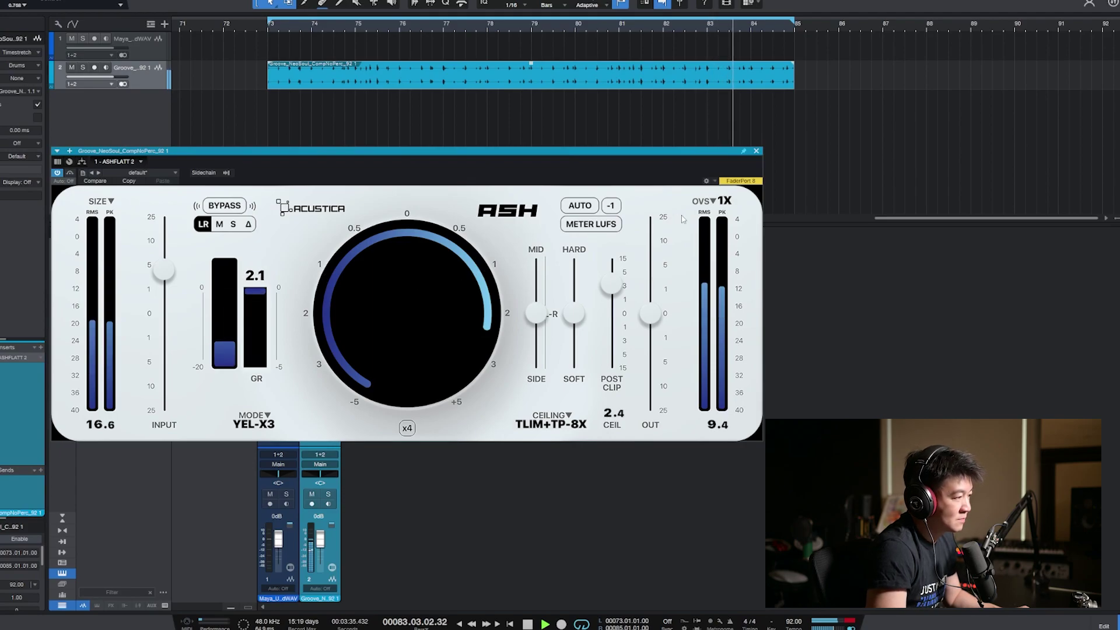
pyautogui.press('space')
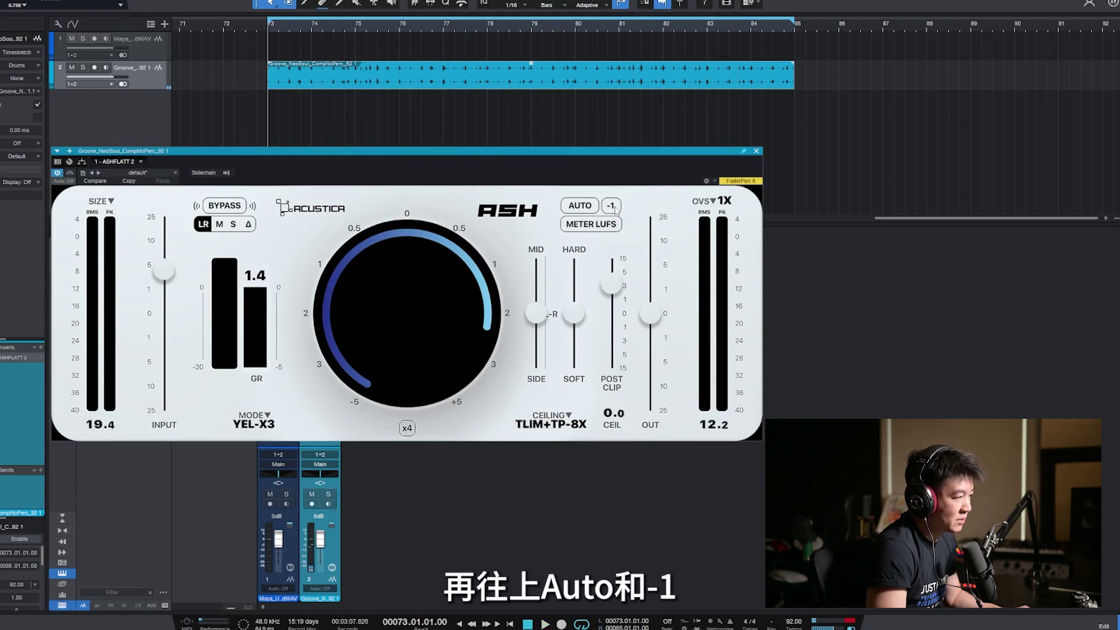
# - Enable the -1 option and audition the drum loop with Auto on, leaving Auto switched off
pyautogui.click(611, 206)
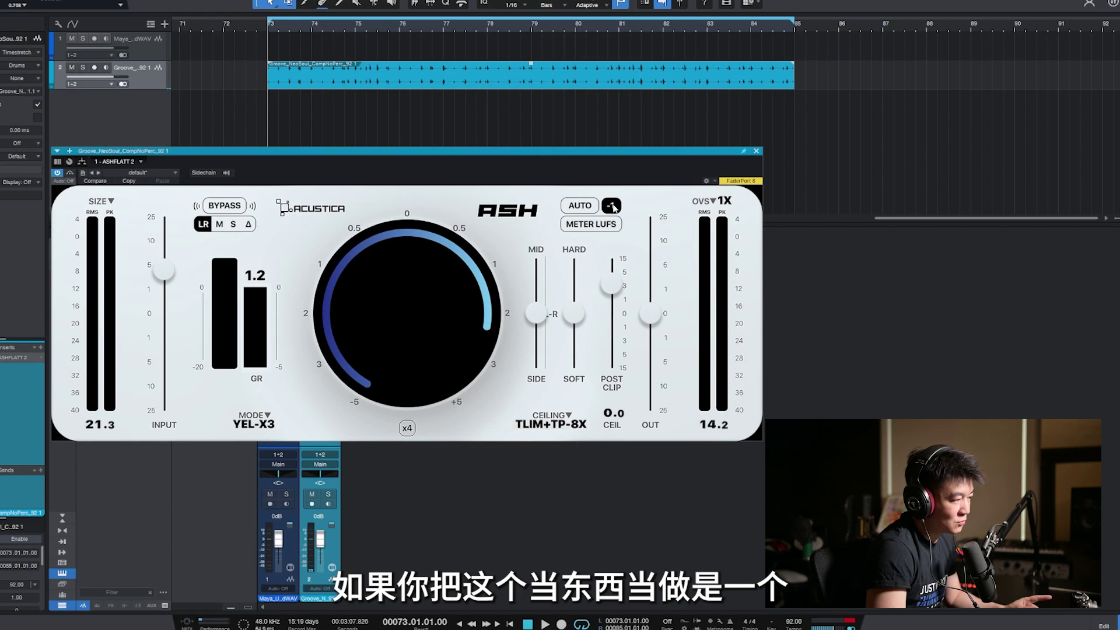
pyautogui.click(613, 205)
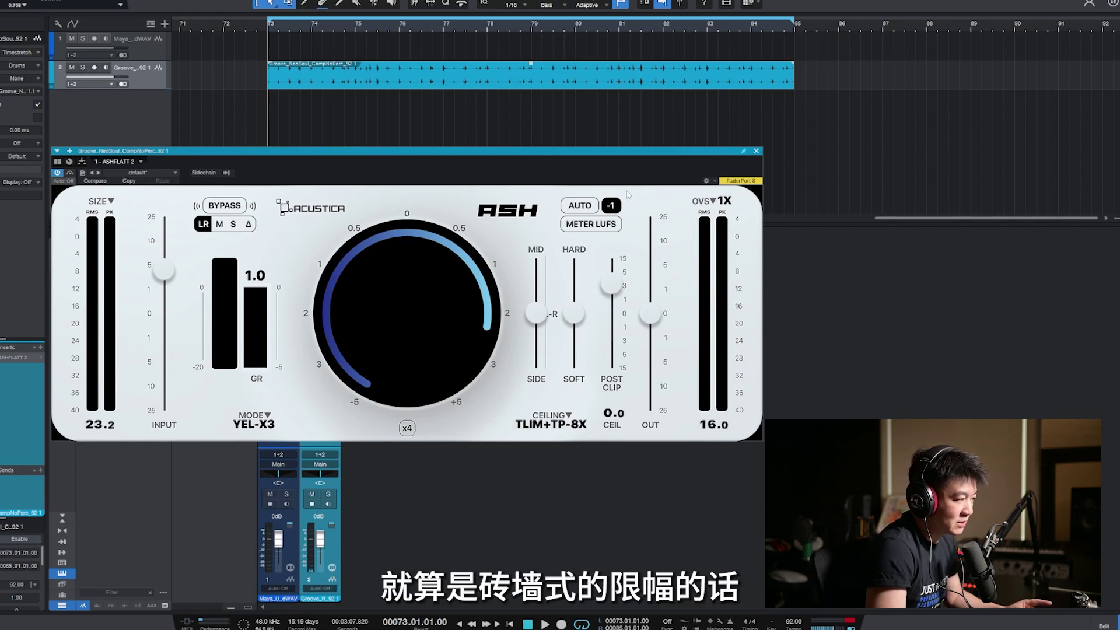
pyautogui.click(613, 207)
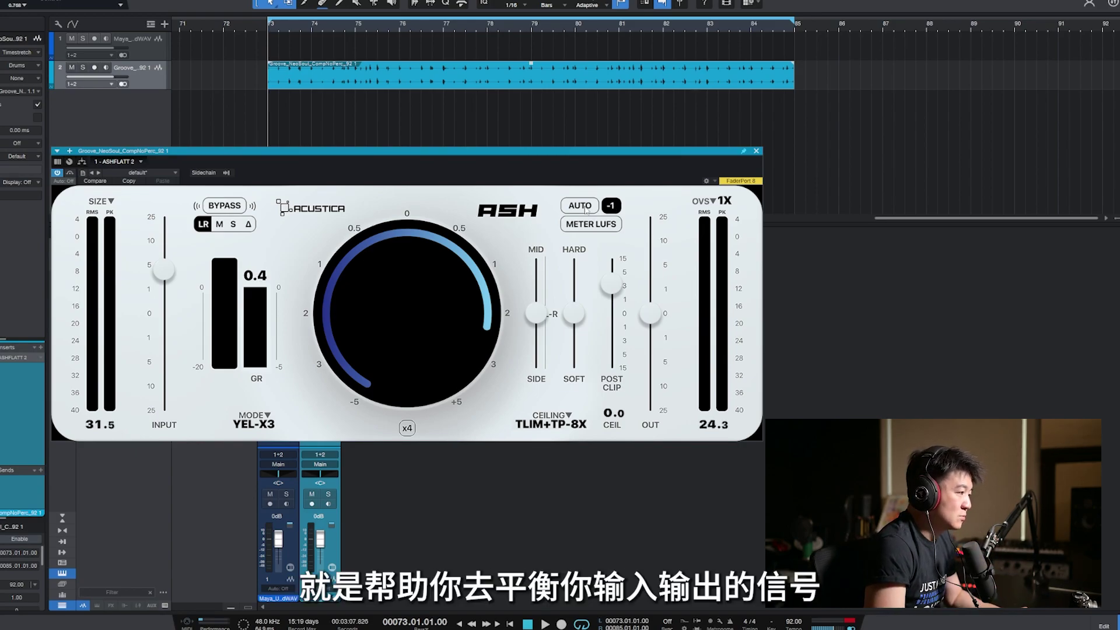
pyautogui.click(585, 207)
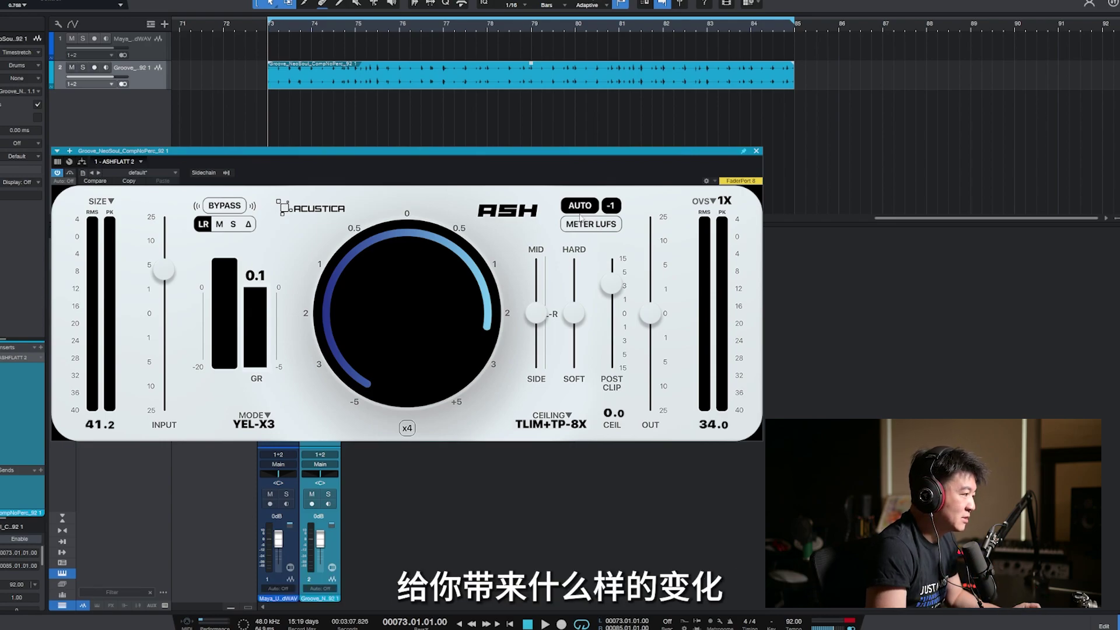
pyautogui.press('space')
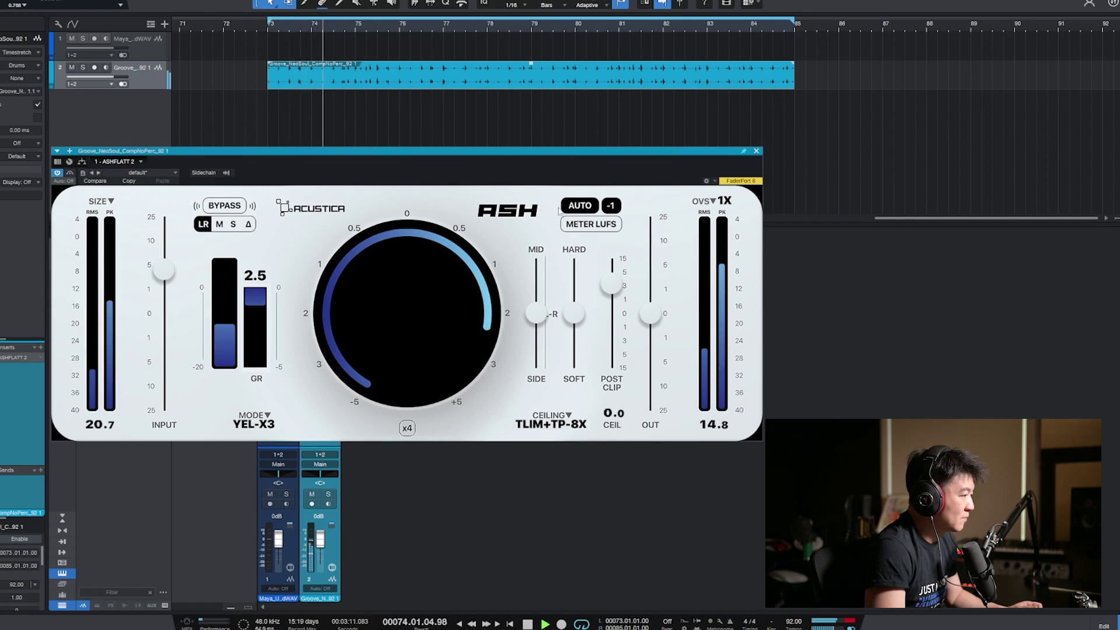
pyautogui.click(580, 206)
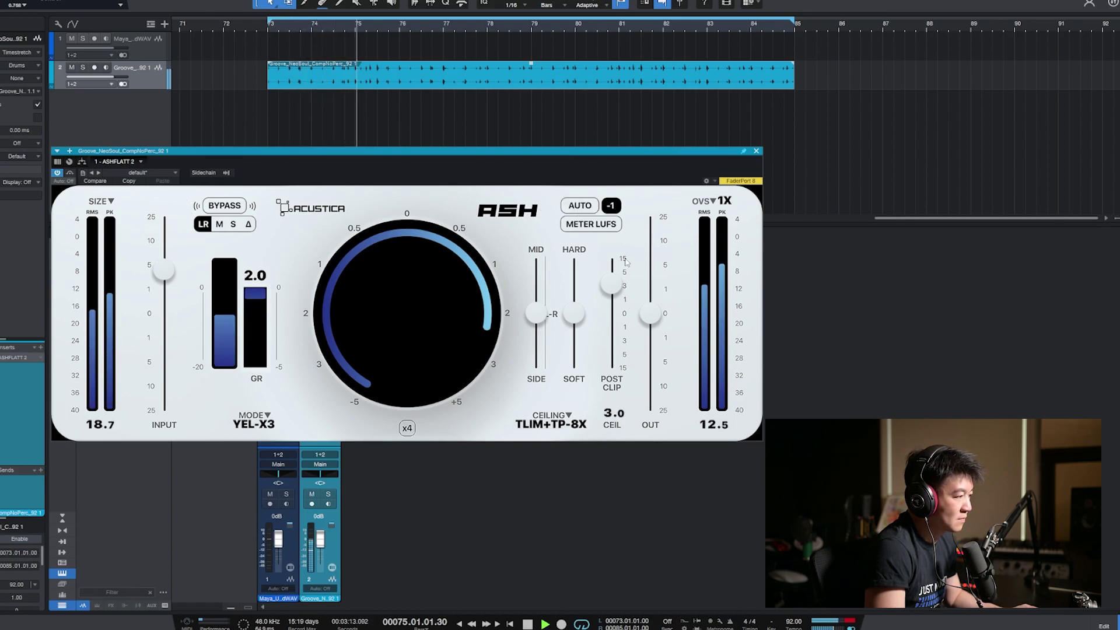
# - Set the oversampling to 32X and switch the level meters to LUFS
pyautogui.click(715, 200)
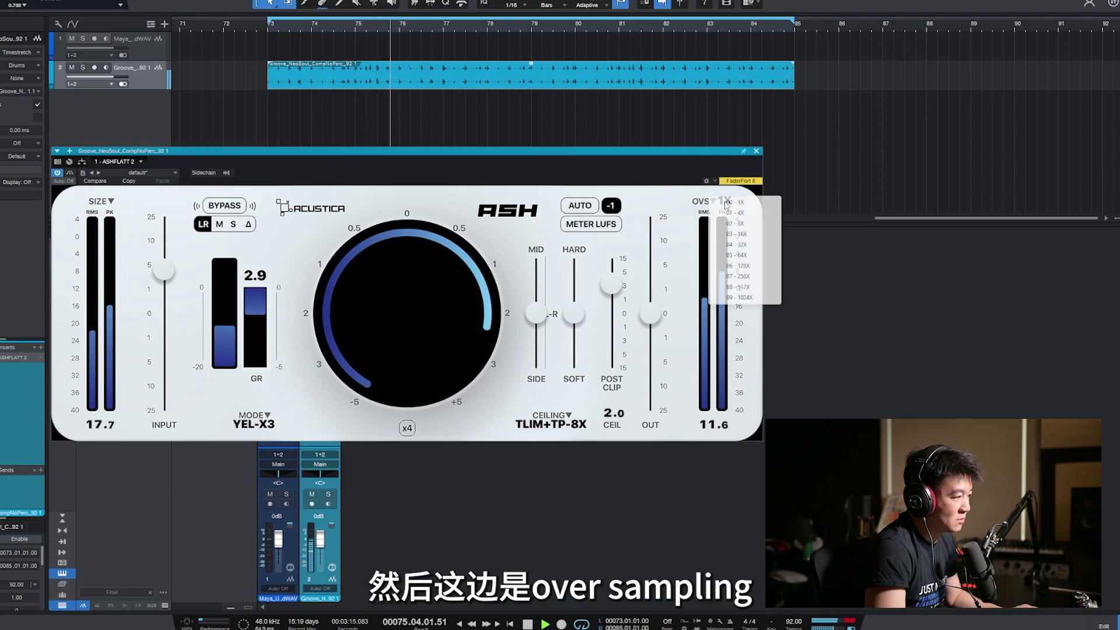
pyautogui.click(741, 245)
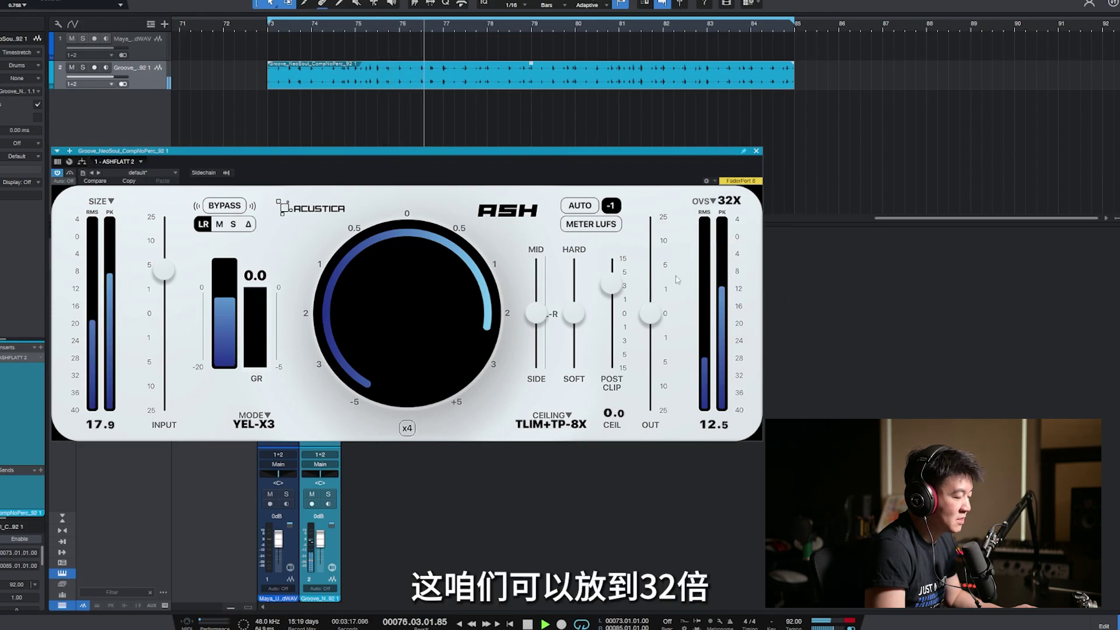
pyautogui.click(730, 201)
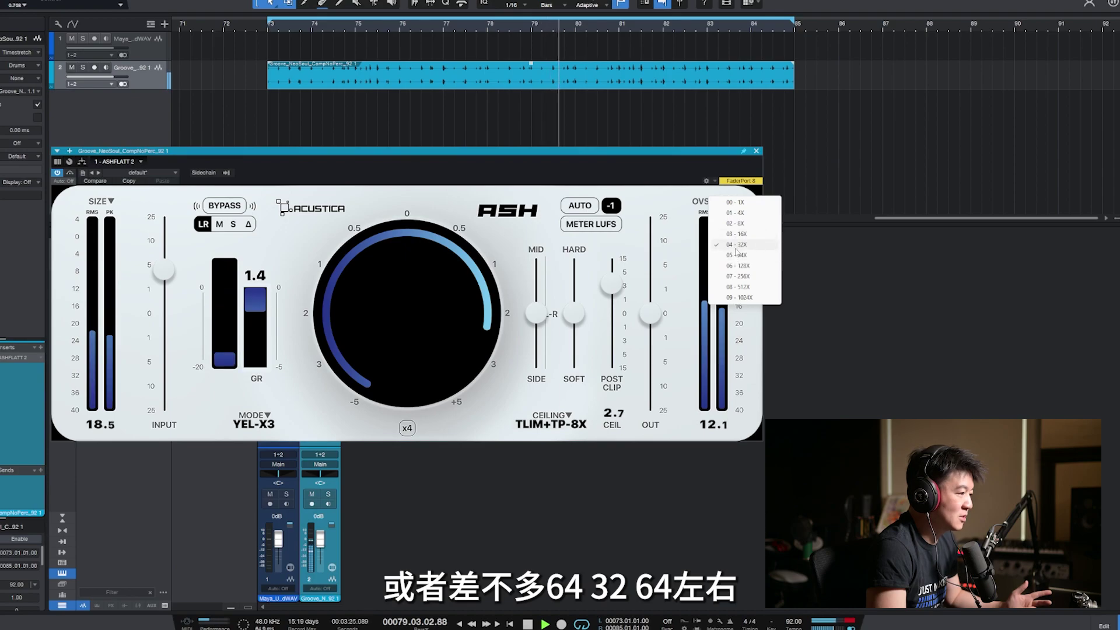
pyautogui.click(697, 271)
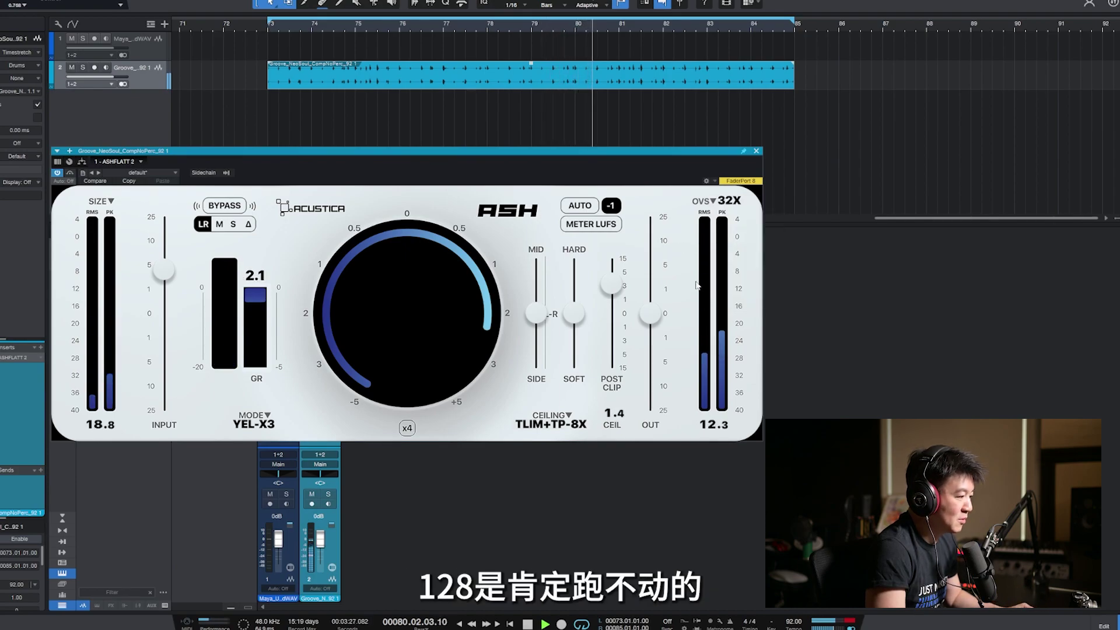
pyautogui.click(589, 225)
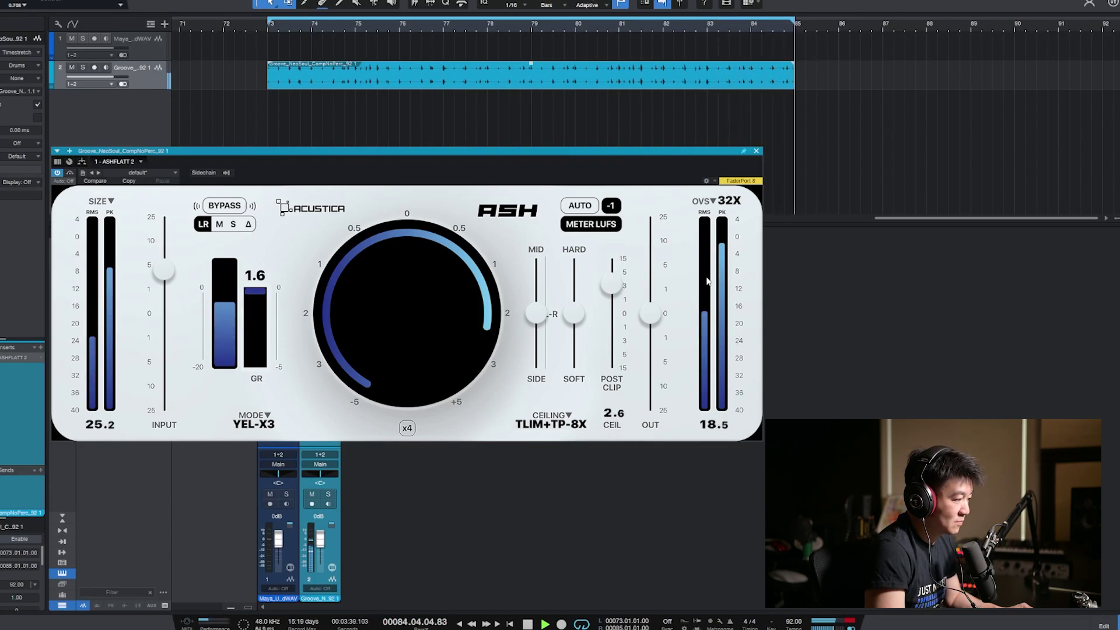
# - Stop the drum loop, place the Pro-L 2 window just below the ASHT plugin and start playing the Maya_Unmastered track
pyautogui.press('space')
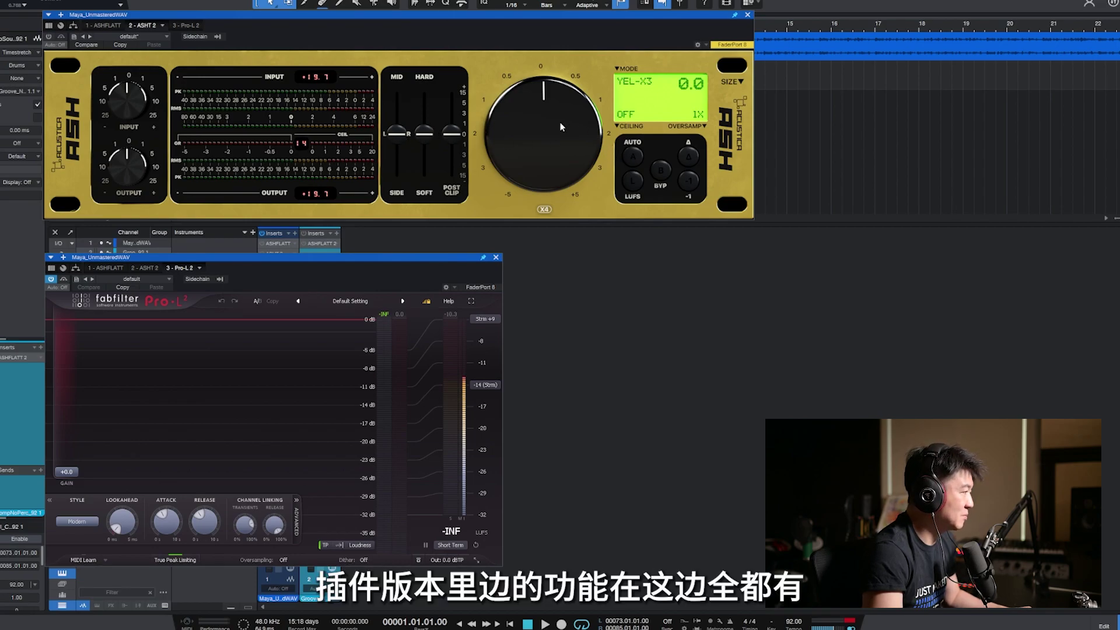
pyautogui.moveTo(188, 257); pyautogui.dragTo(184, 228)
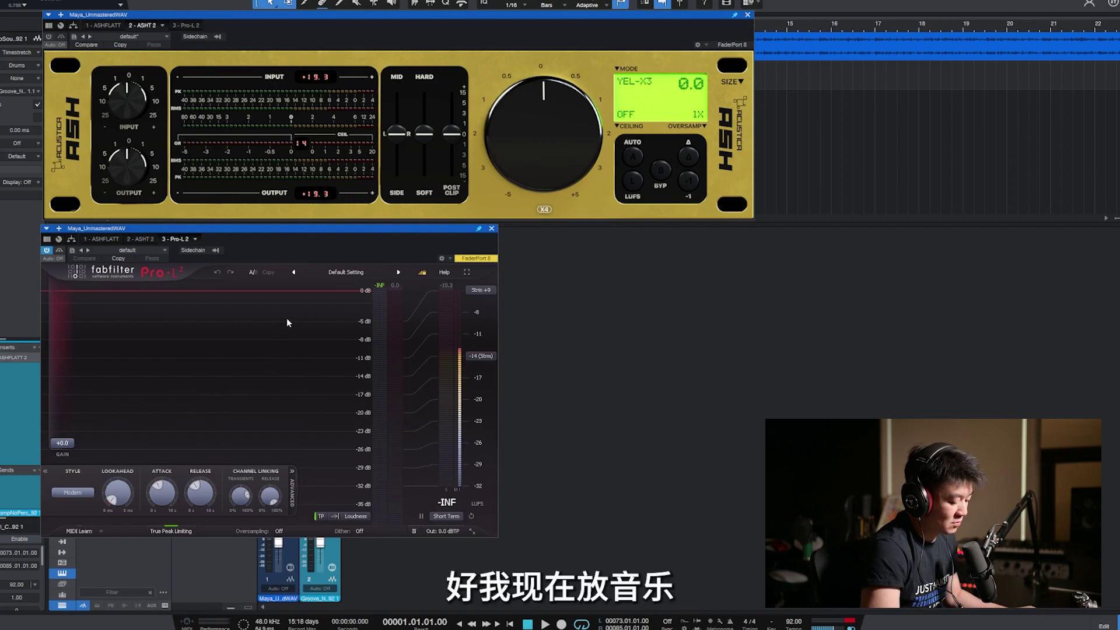
pyautogui.press('space')
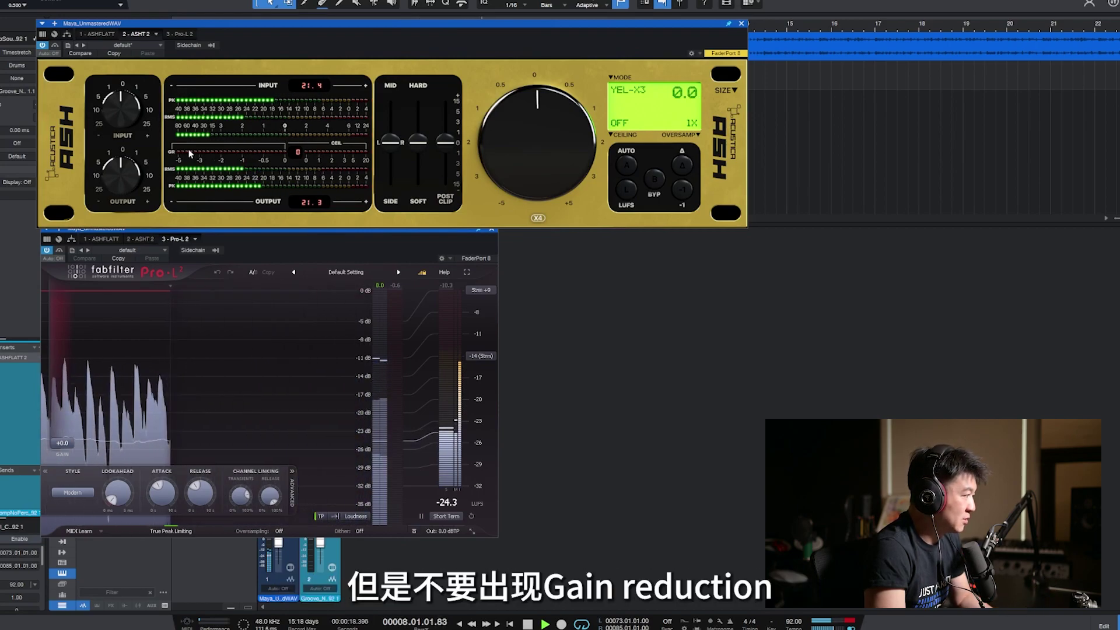
# - Raise the ASHT input gain to about 9 during playback and turn the clipping amount up to about 2.5
pyautogui.moveTo(122, 115); pyautogui.dragTo(133, 101)
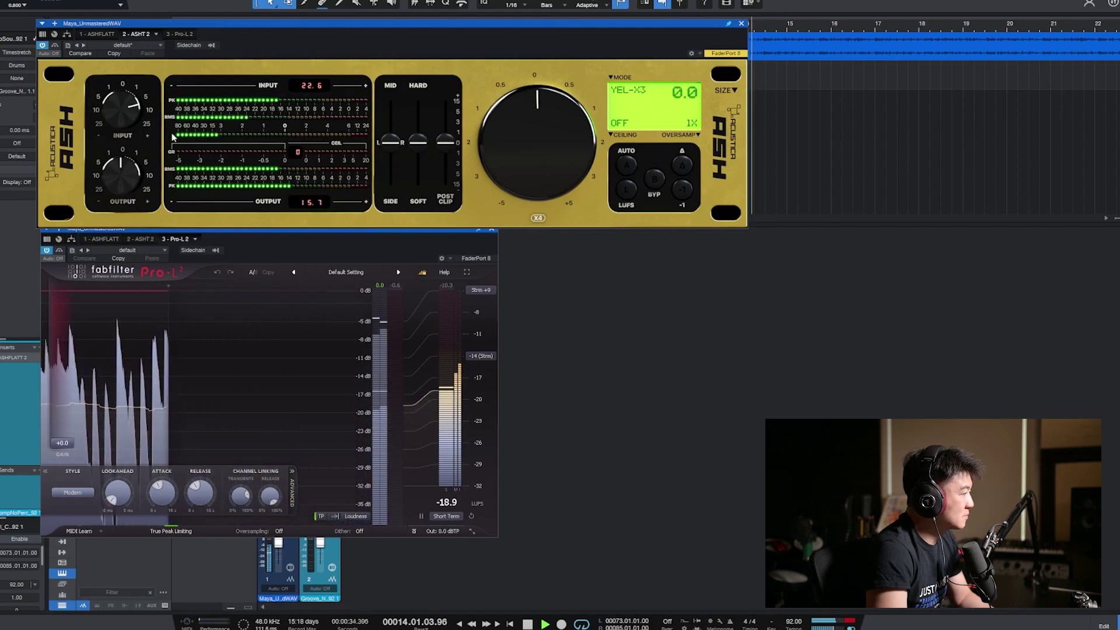
pyautogui.moveTo(132, 122); pyautogui.dragTo(132, 115)
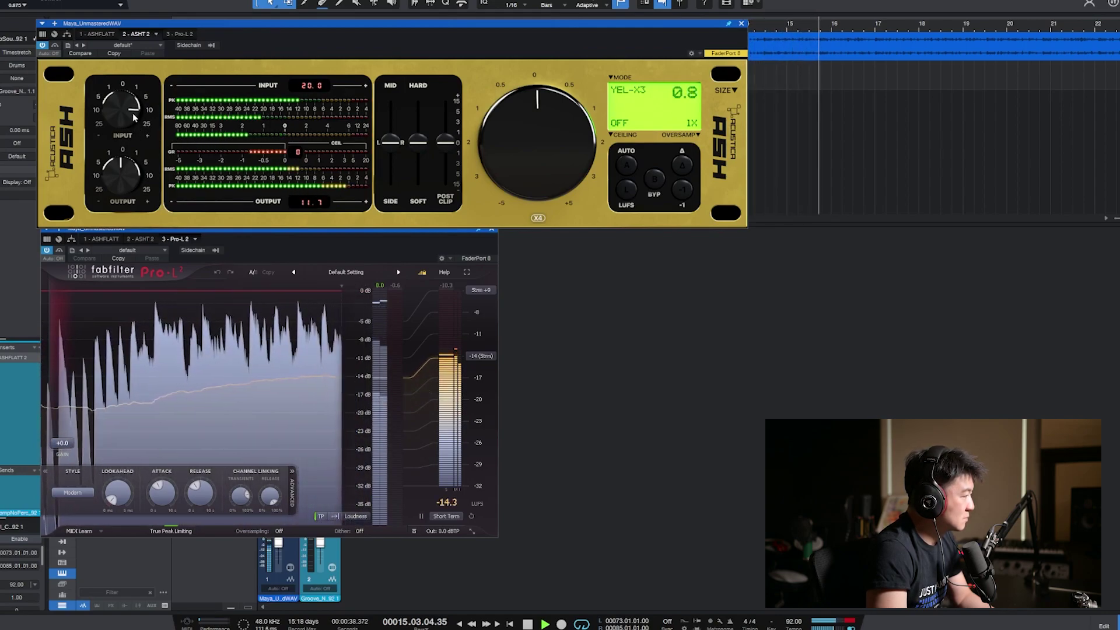
pyautogui.moveTo(133, 116); pyautogui.dragTo(134, 120)
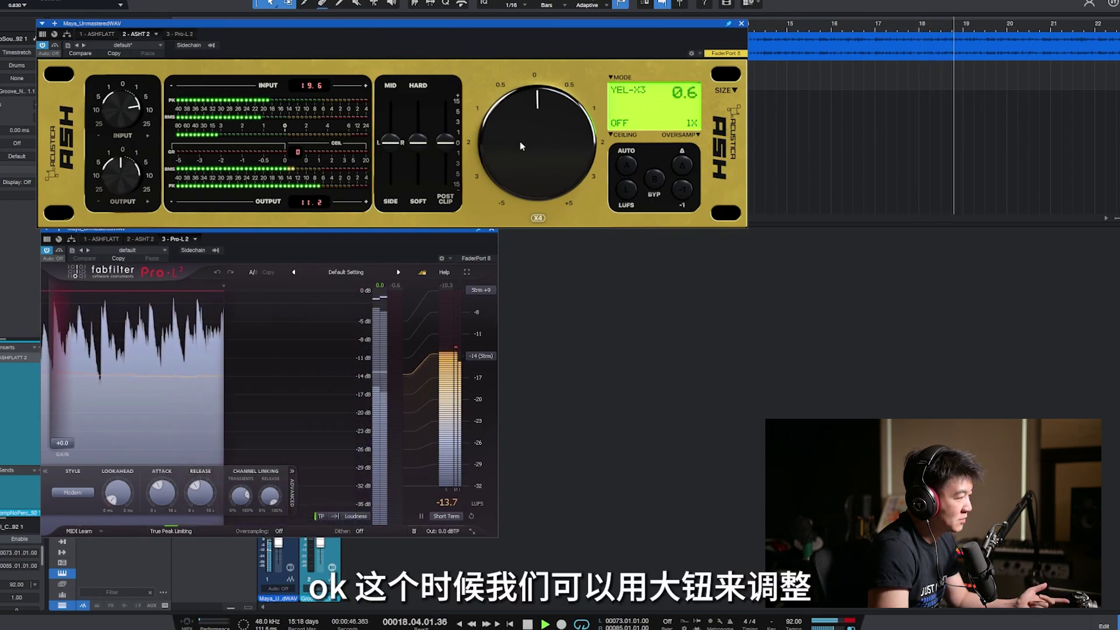
pyautogui.moveTo(540, 167); pyautogui.dragTo(493, 167)
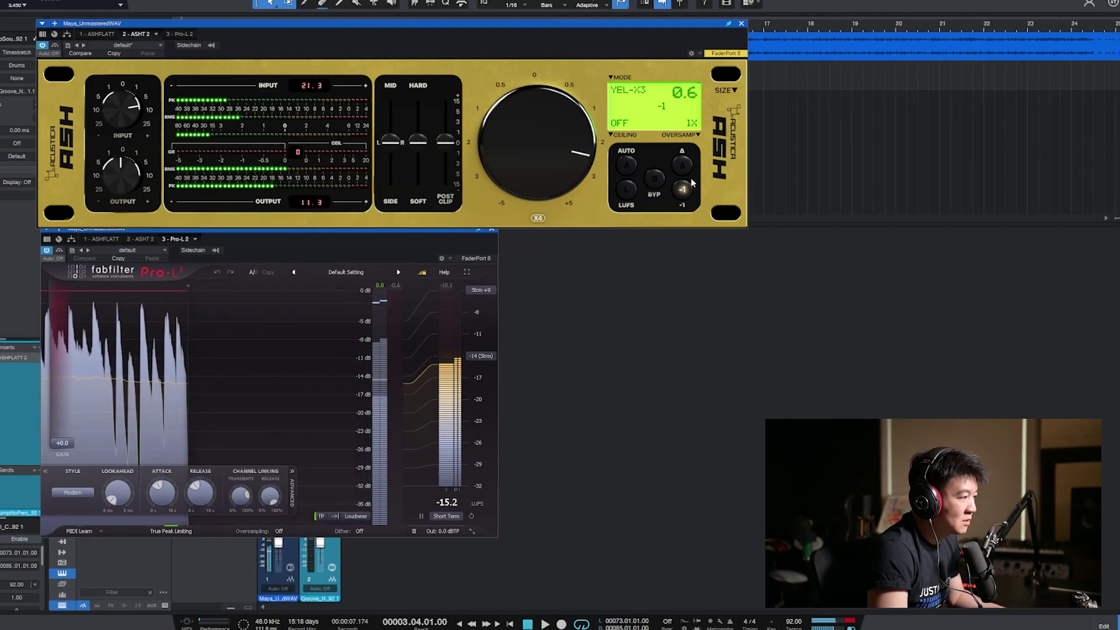
# - Try the Auto, LUFS and delta options in turn, switching each back off
pyautogui.click(627, 166)
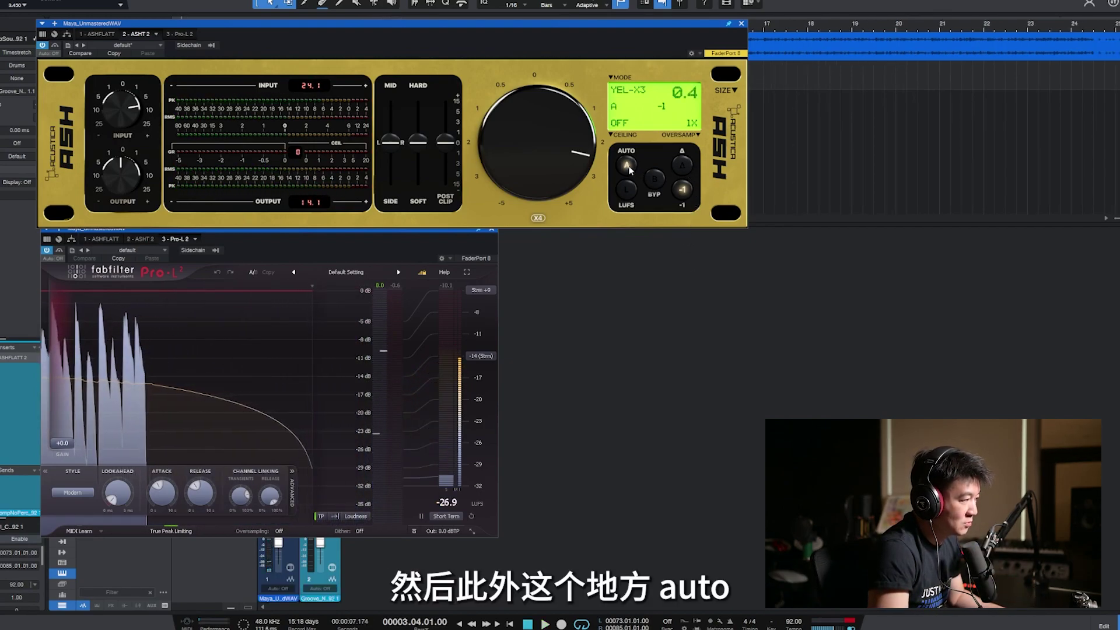
pyautogui.click(628, 167)
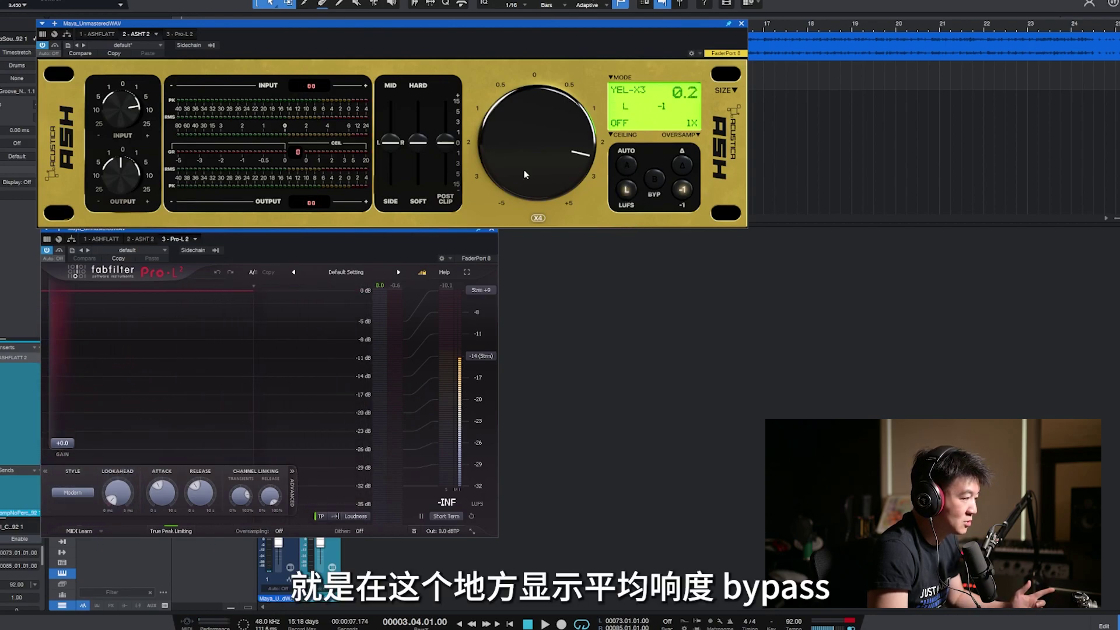
pyautogui.click(689, 166)
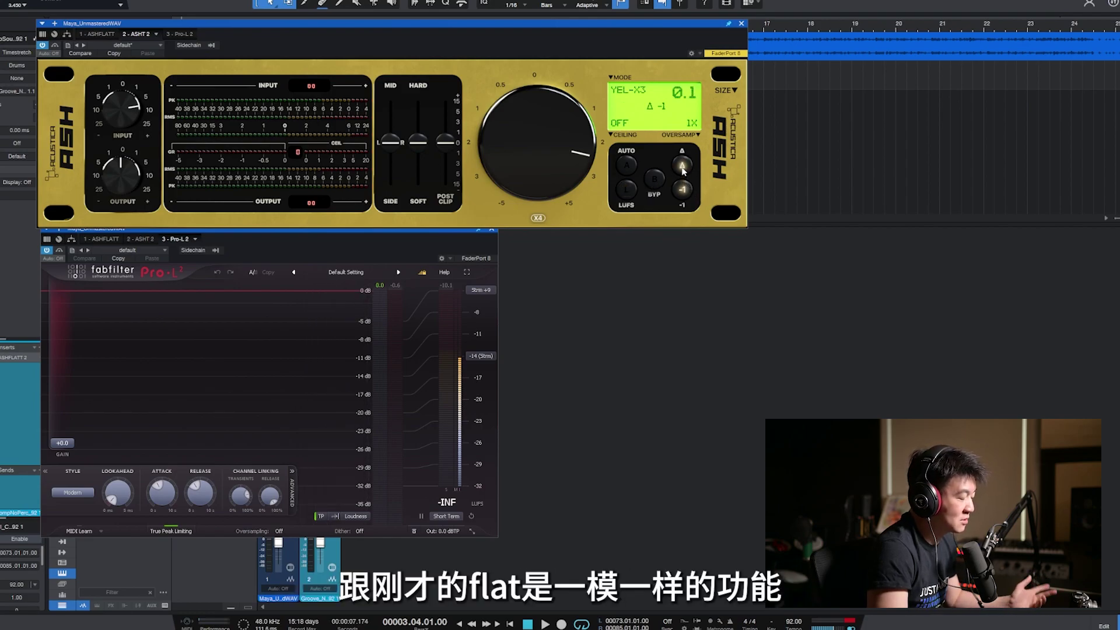
pyautogui.click(682, 167)
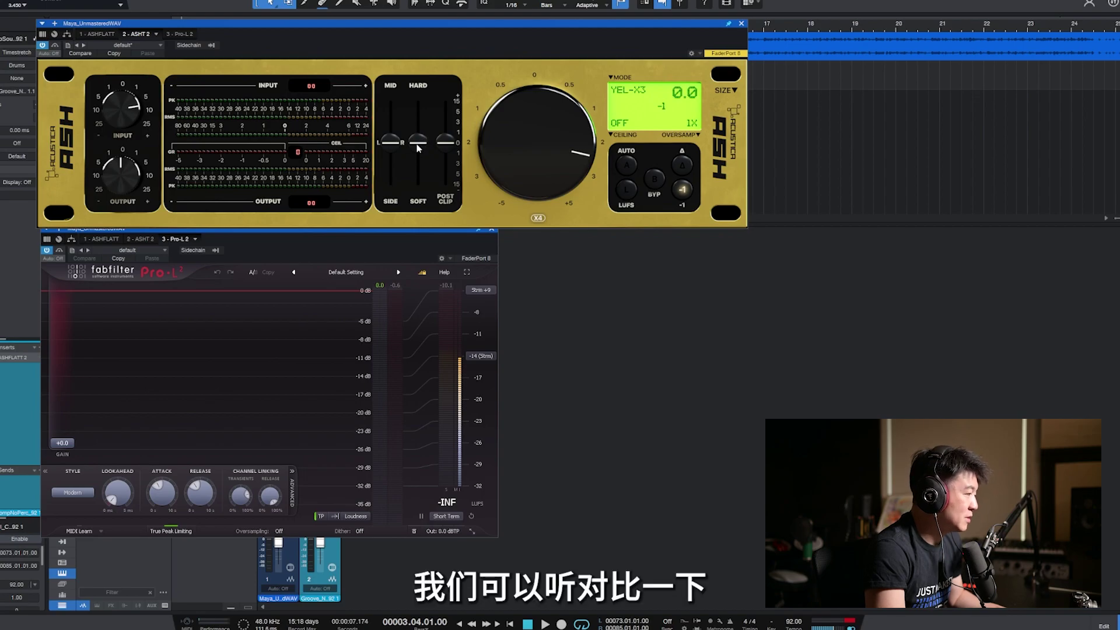
# - Audition hard and soft clipping on the playing track, leaving the clip shape just slightly on the Hard side of centre
pyautogui.press('space')
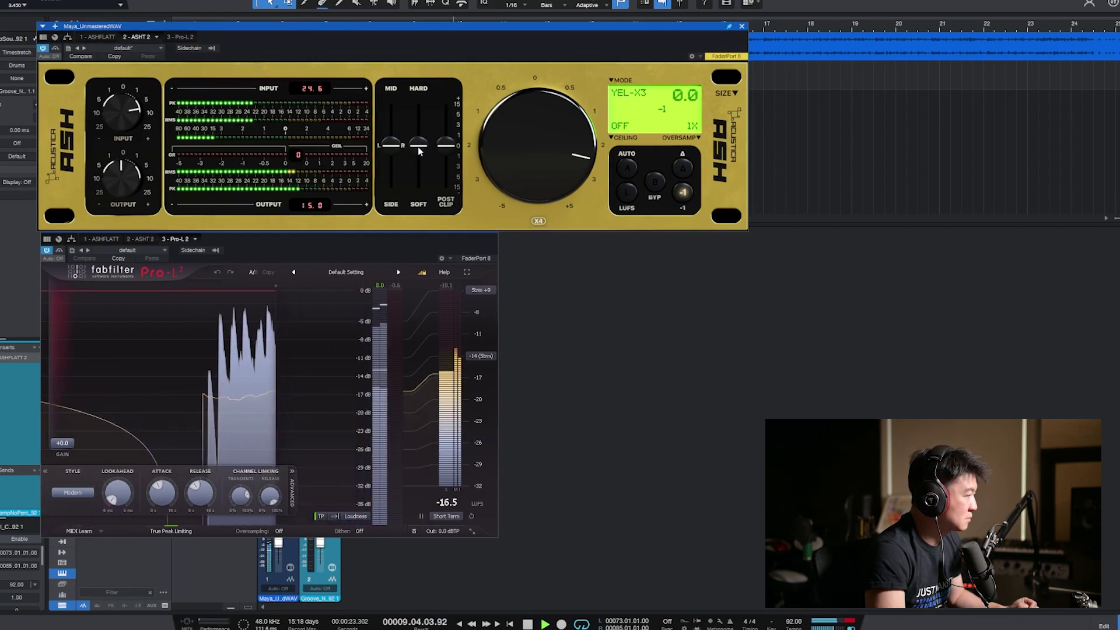
pyautogui.moveTo(418, 148); pyautogui.dragTo(420, 103)
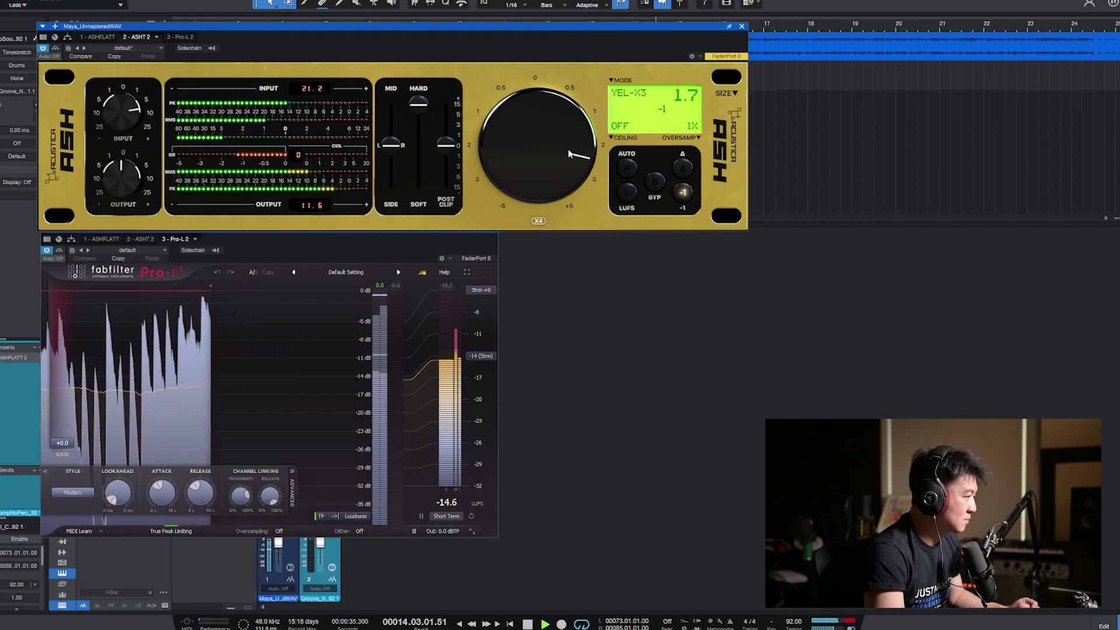
pyautogui.moveTo(425, 155); pyautogui.dragTo(423, 193)
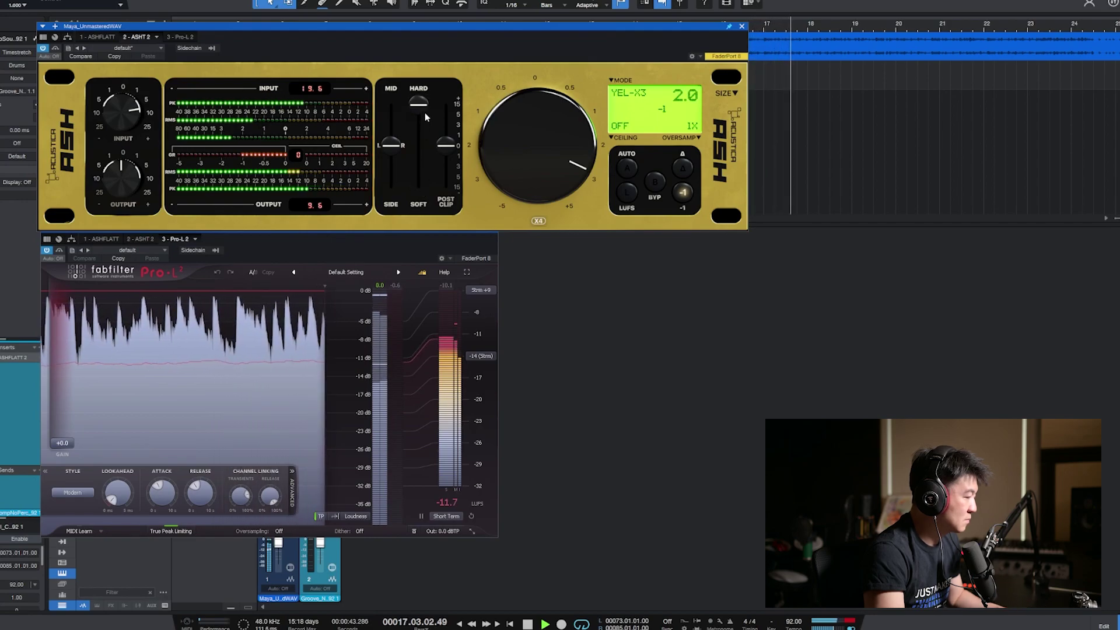
pyautogui.moveTo(425, 109); pyautogui.dragTo(429, 153)
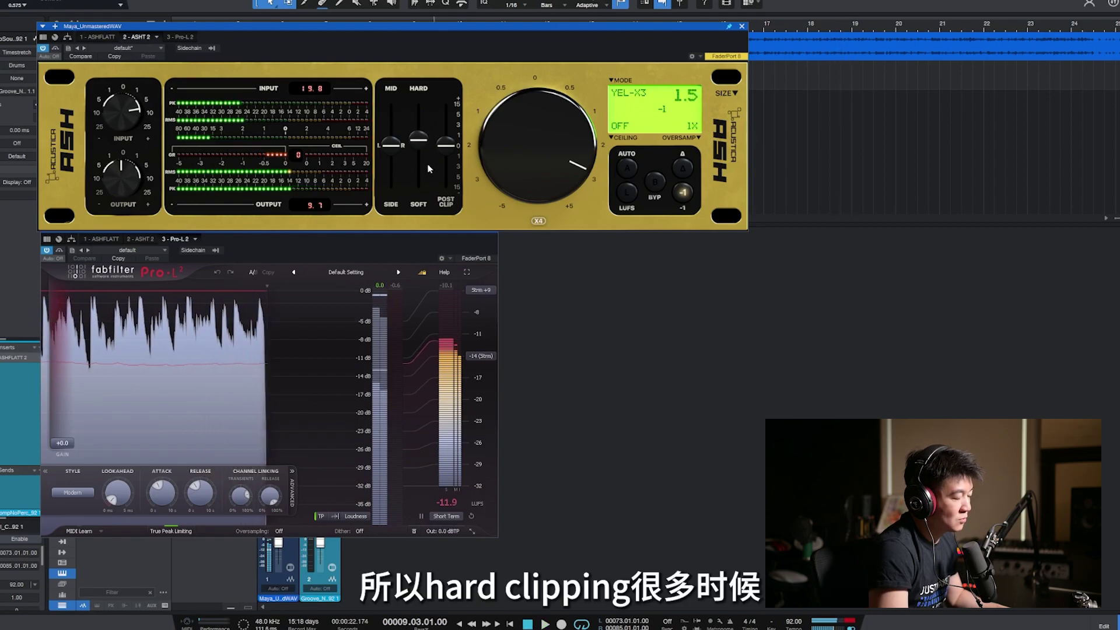
pyautogui.press('space')
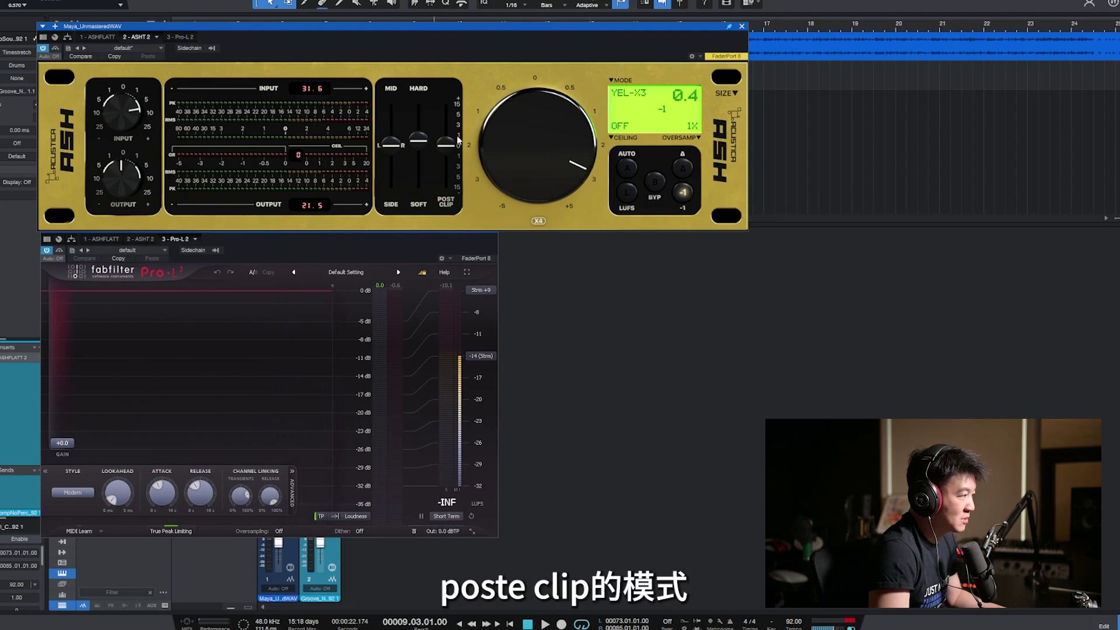
# - Set the ASHT ceiling mode to Transparent Limiter + True Peak at 8X
pyautogui.click(624, 95)
pyautogui.moveTo(638, 216)
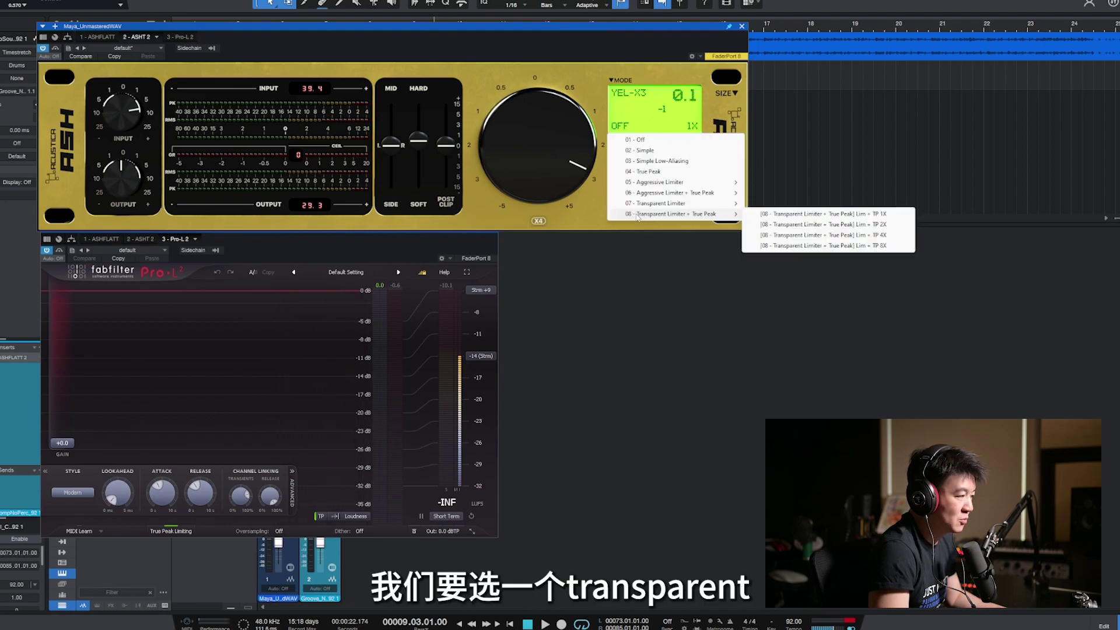
pyautogui.click(796, 245)
# - Audition the track with the post clip gain raised to about 5, and bring it back to about 2.5
pyautogui.press('space')
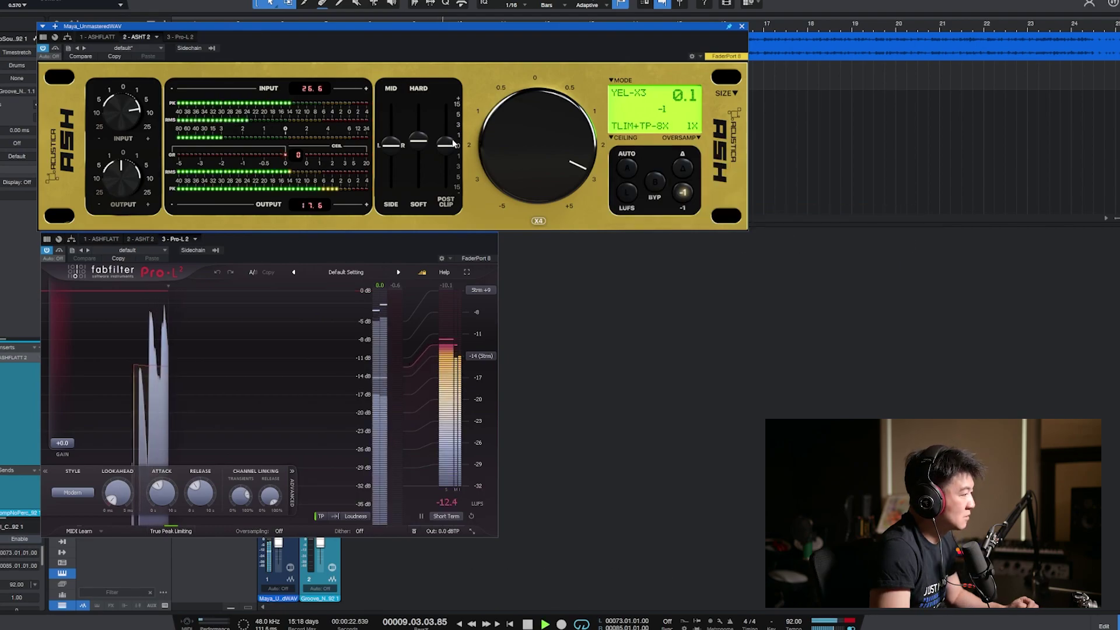
pyautogui.moveTo(451, 153); pyautogui.dragTo(451, 133)
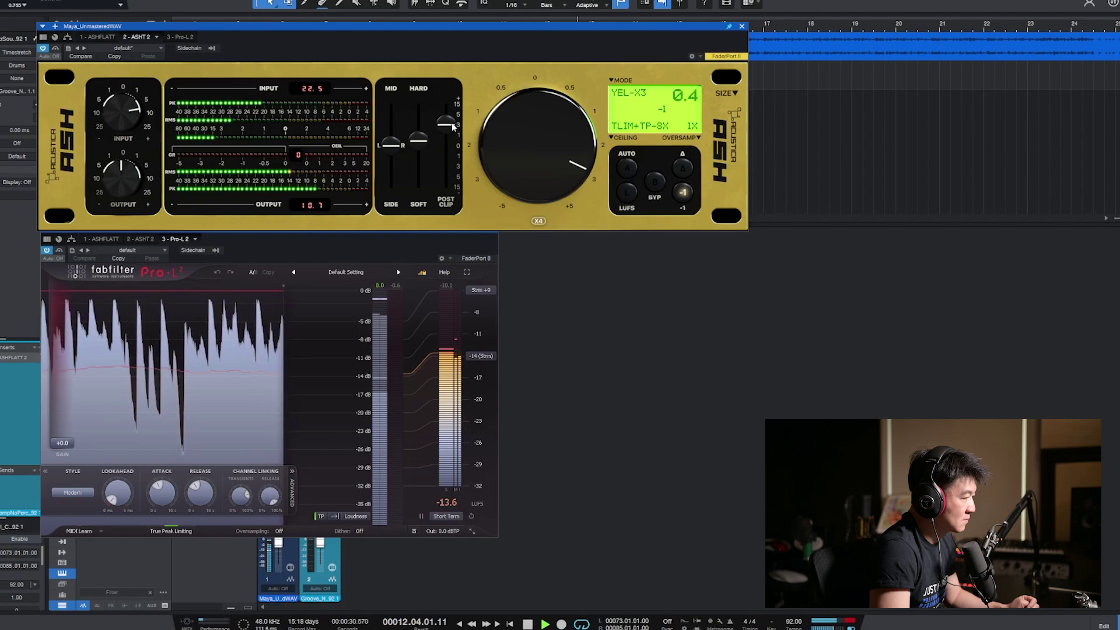
pyautogui.moveTo(454, 127); pyautogui.dragTo(454, 118)
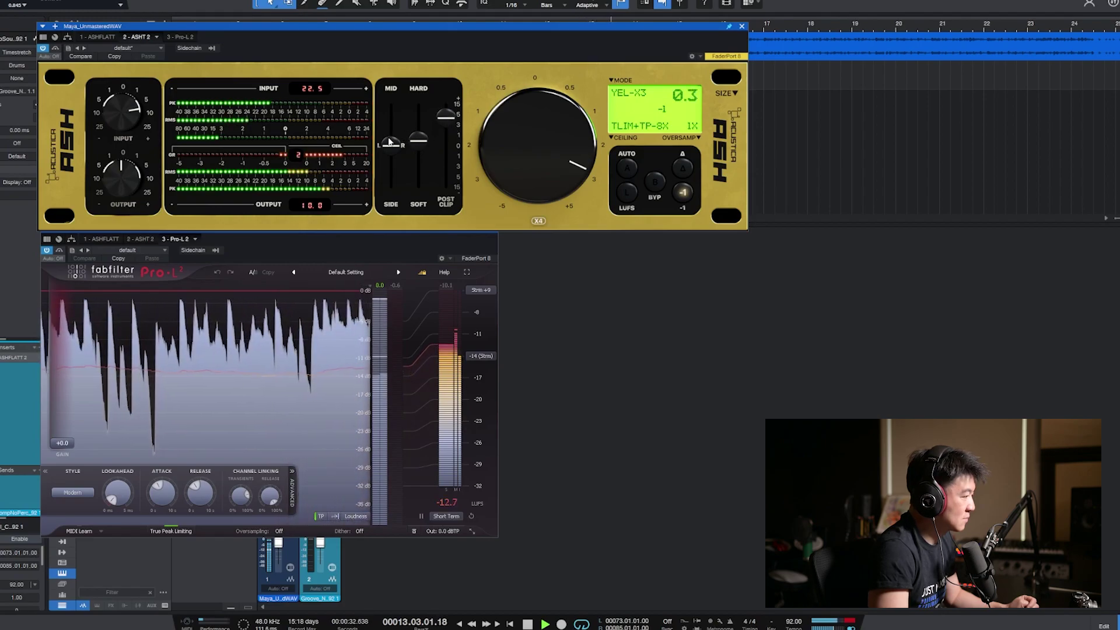
pyautogui.moveTo(390, 142); pyautogui.dragTo(389, 144)
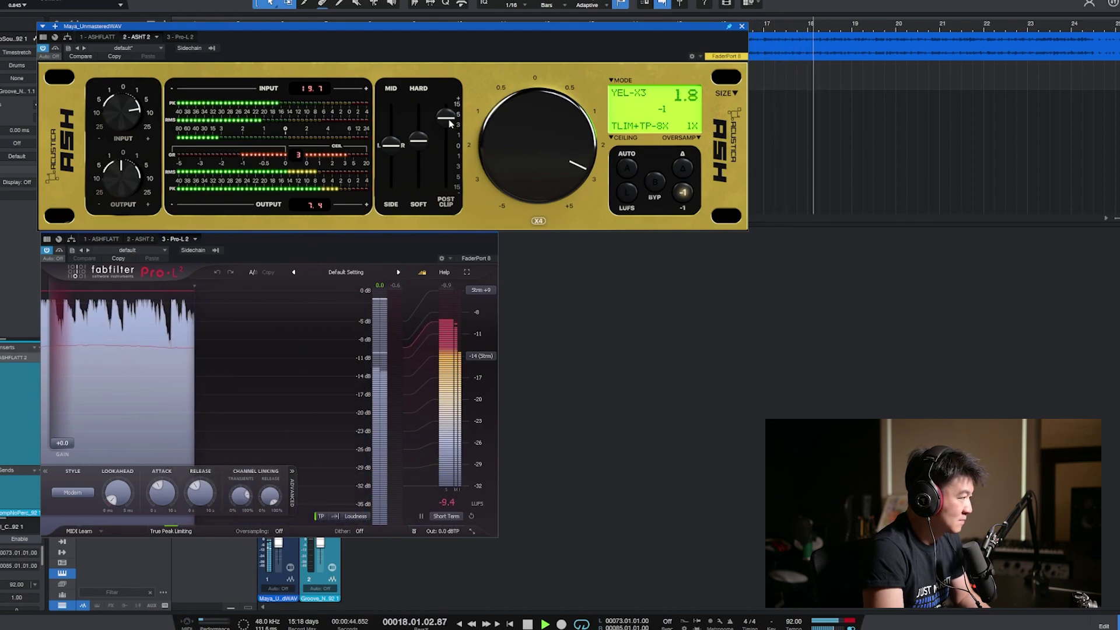
pyautogui.moveTo(447, 121)
pyautogui.mouseDown()
pyautogui.moveTo(453, 233)
pyautogui.moveTo(453, 131)
pyautogui.moveTo(454, 140)
pyautogui.mouseUp()
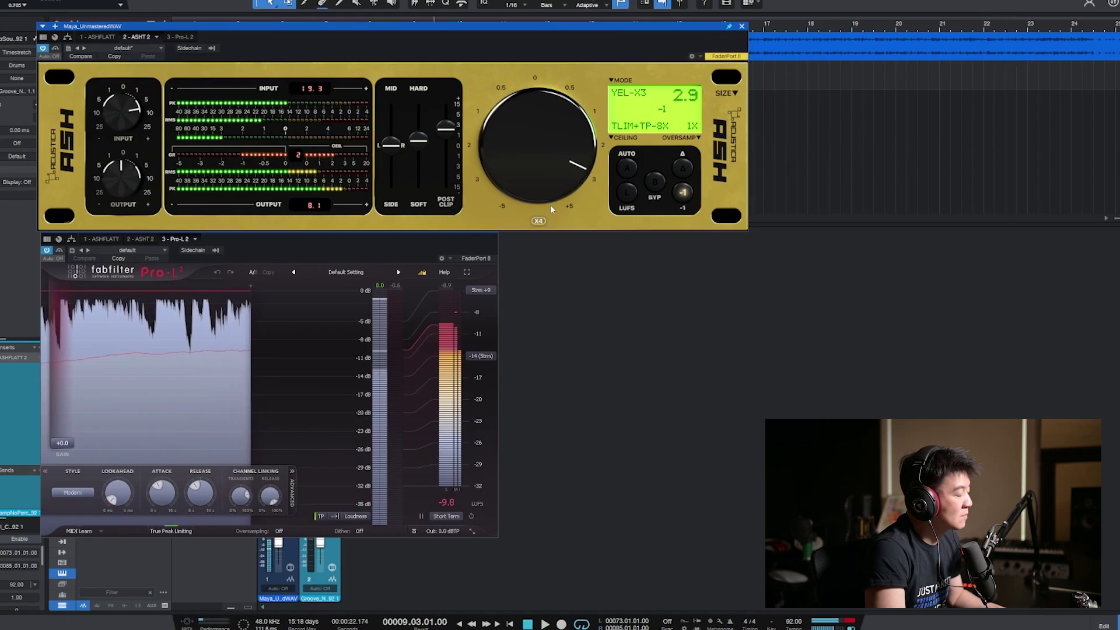
pyautogui.press('space')
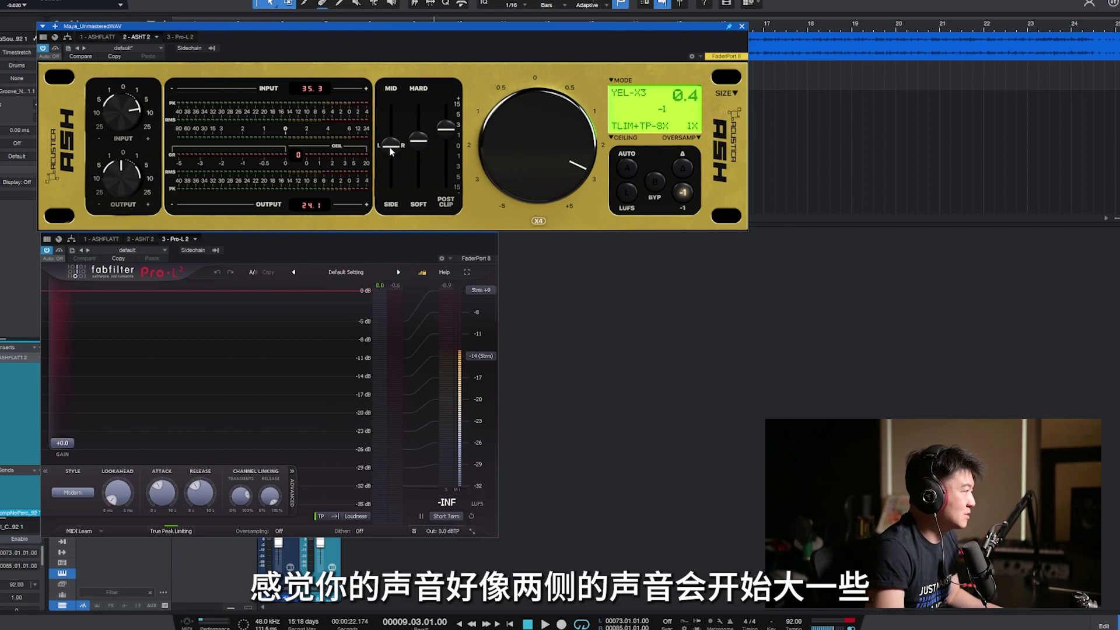
# - Audition the clipping balance toward Mid and Side, leaving it about halfway to Side with the clipping amount at about 3.3
pyautogui.press('space')
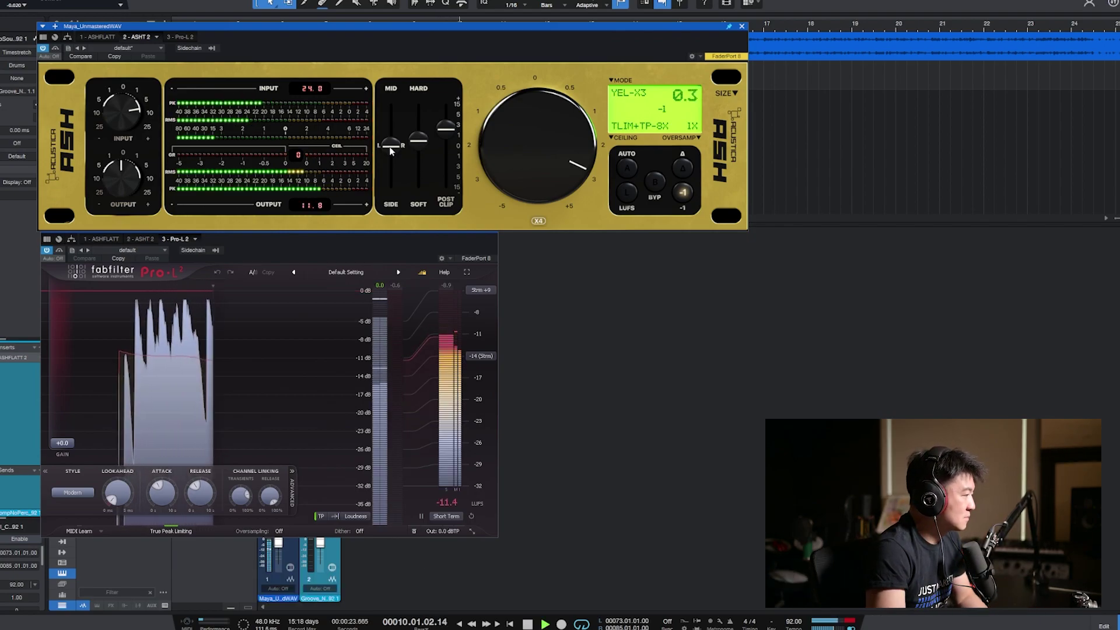
pyautogui.moveTo(391, 151); pyautogui.dragTo(391, 182)
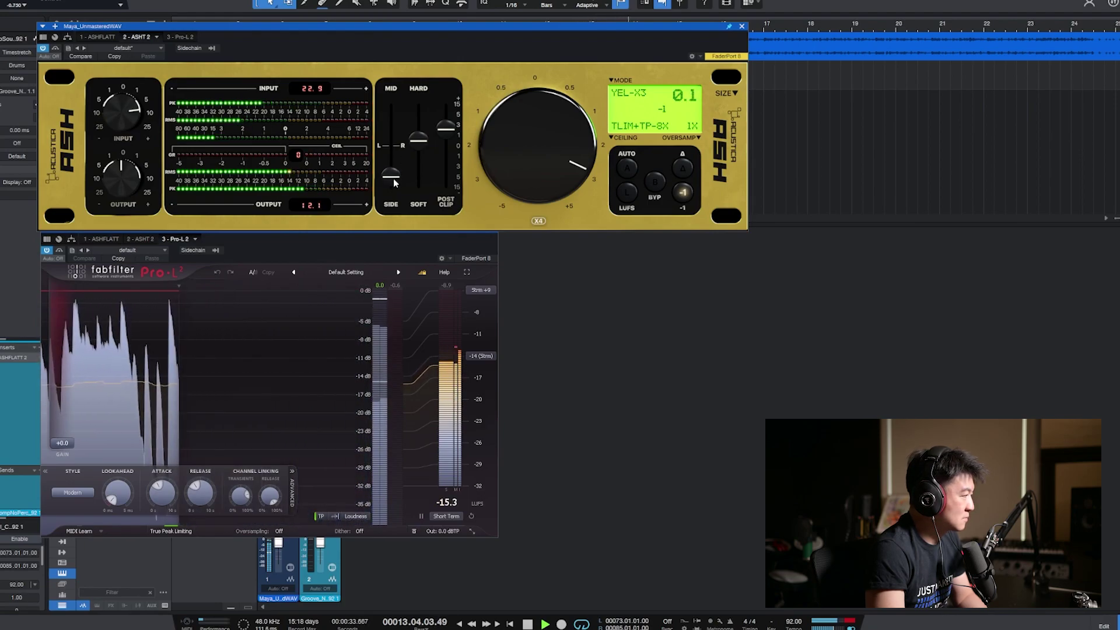
pyautogui.moveTo(394, 183); pyautogui.dragTo(395, 119)
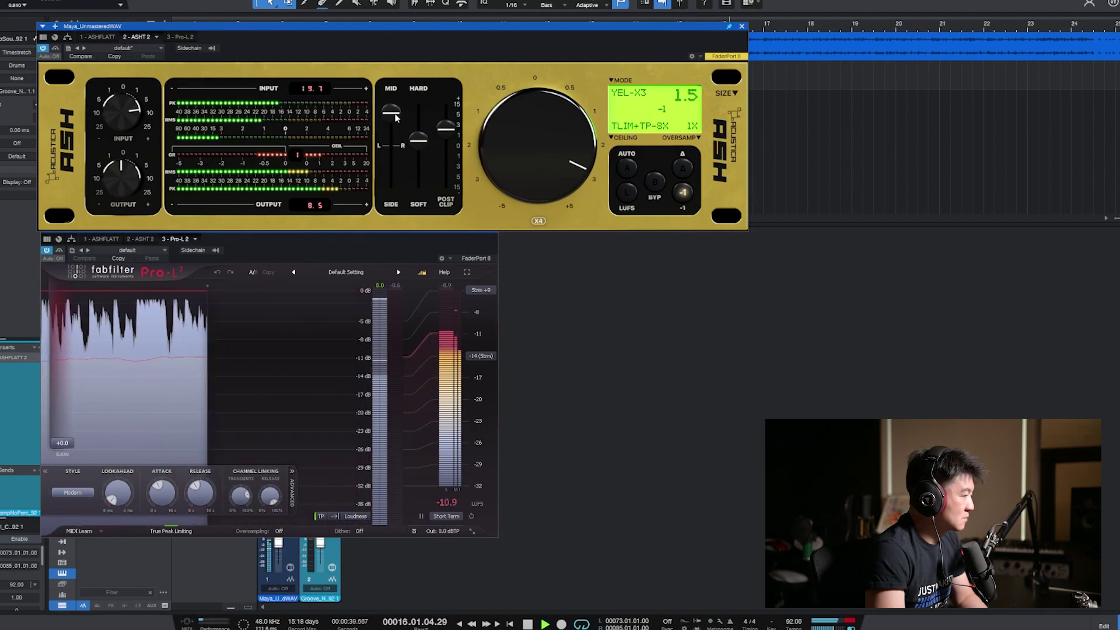
pyautogui.moveTo(395, 117); pyautogui.dragTo(398, 215)
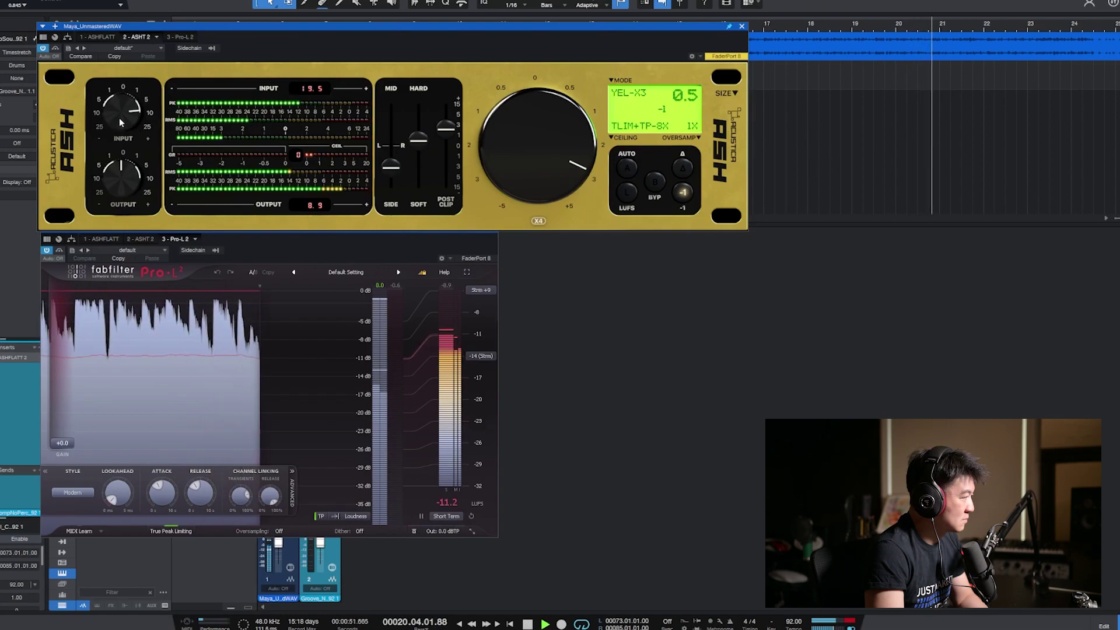
pyautogui.moveTo(525, 166); pyautogui.dragTo(530, 164)
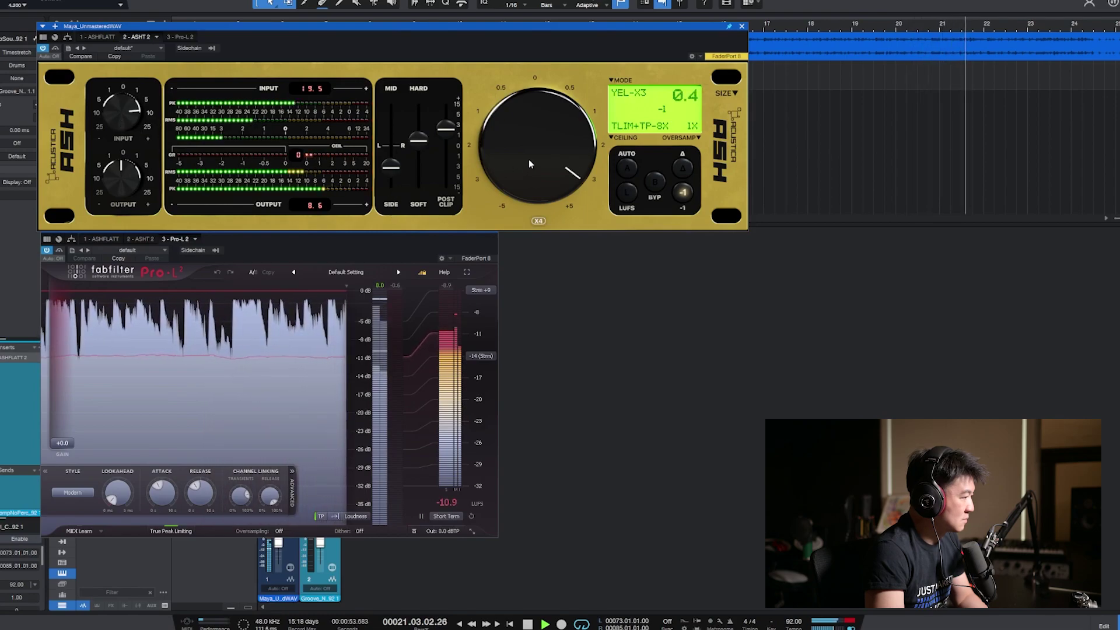
pyautogui.moveTo(392, 169)
pyautogui.mouseDown()
pyautogui.moveTo(389, 125)
pyautogui.moveTo(392, 178)
pyautogui.mouseUp()
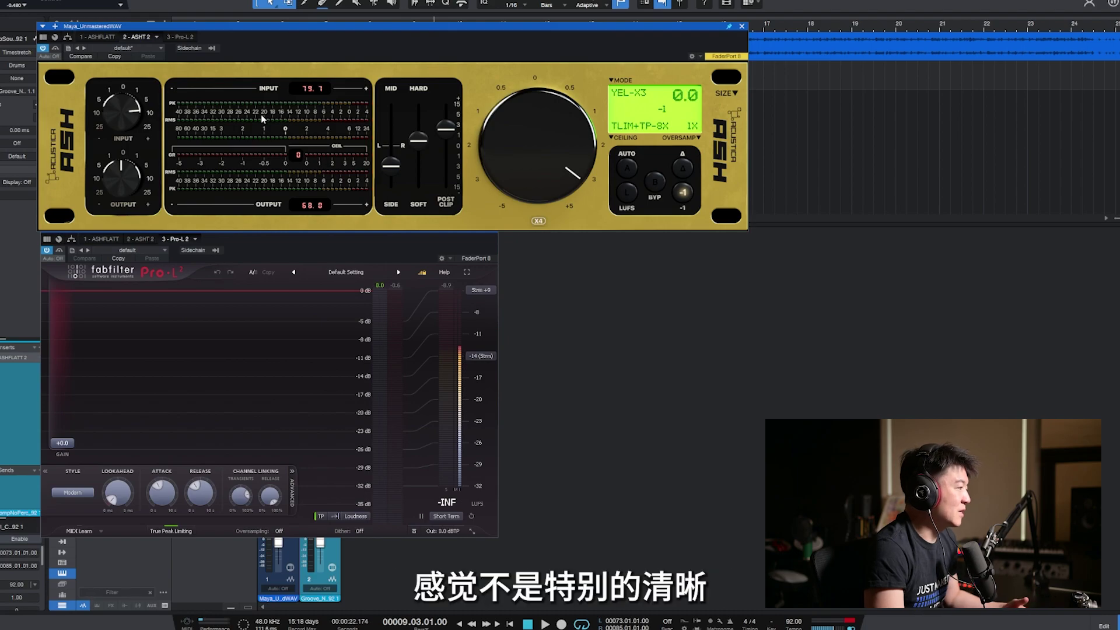
pyautogui.moveTo(306, 234); pyautogui.dragTo(352, 93)
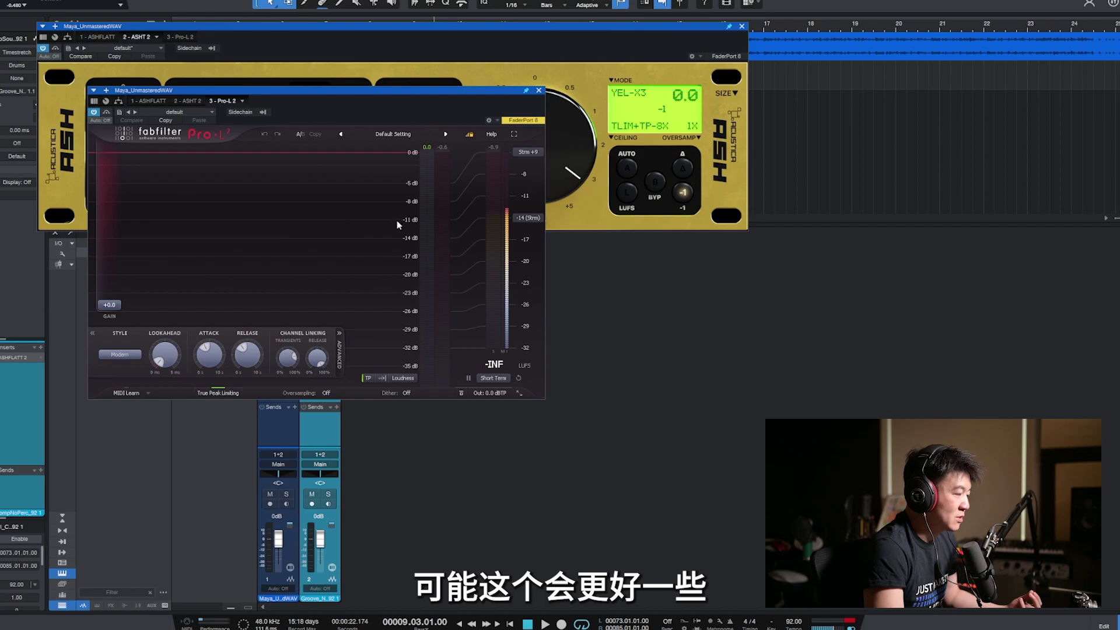
pyautogui.moveTo(465, 91); pyautogui.dragTo(434, 242)
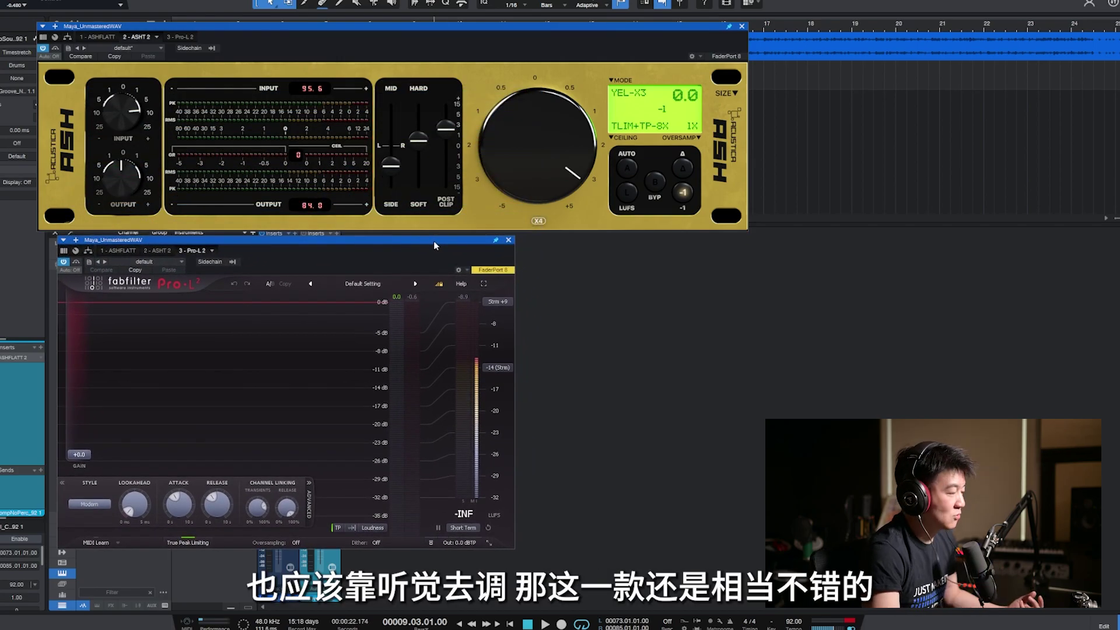